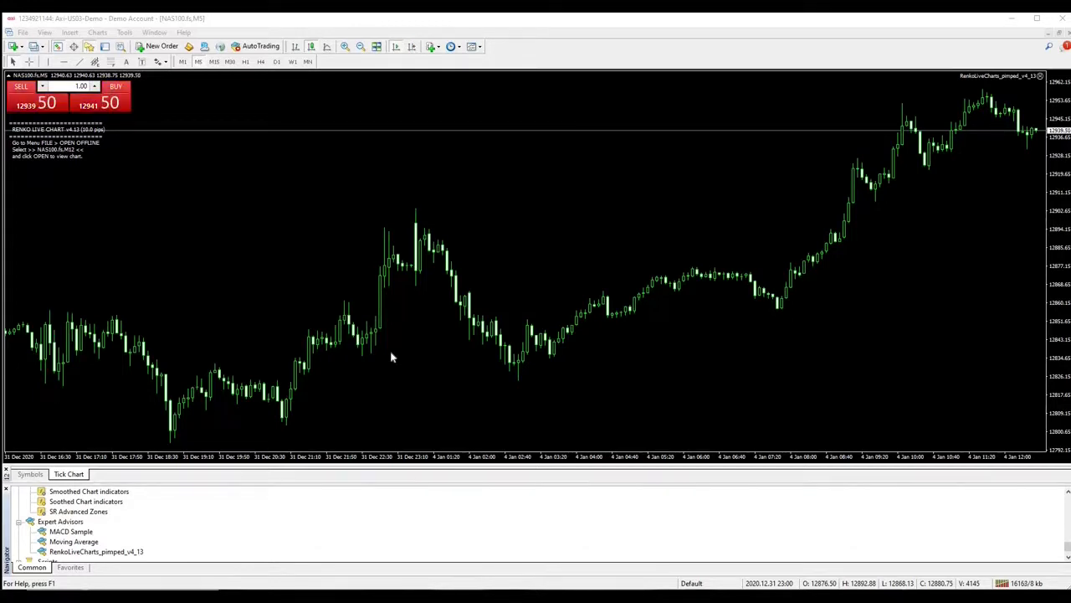
# Step: Attach the RenkoLiveCharts_pimped_v4_13 expert advisor to the NAS100.fs M5 chart, replacing the instance already running
pyautogui.scroll(5, 135, 514)
pyautogui.scroll(-2, 138, 527)
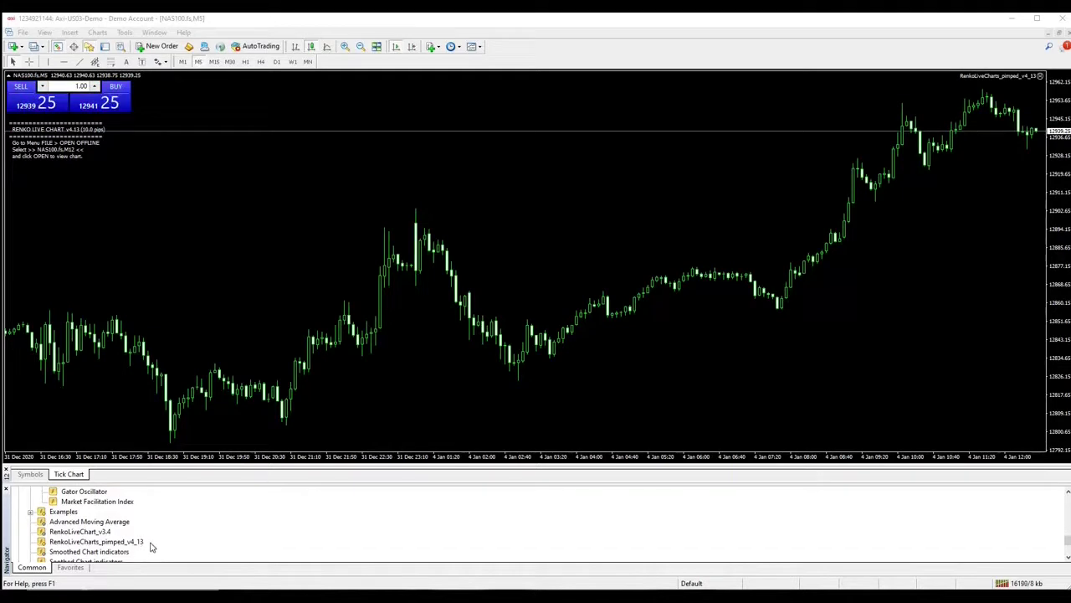
pyautogui.scroll(-2, 151, 545)
pyautogui.scroll(1, 148, 537)
pyautogui.scroll(1, 148, 537)
pyautogui.scroll(-2, 148, 536)
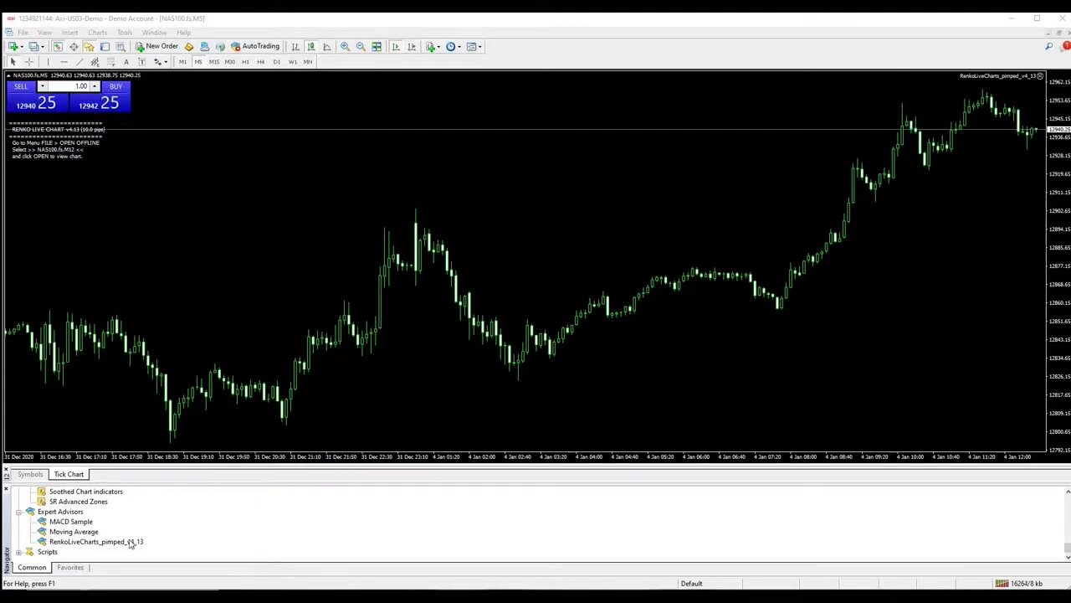
pyautogui.moveTo(134, 541); pyautogui.dragTo(352, 246)
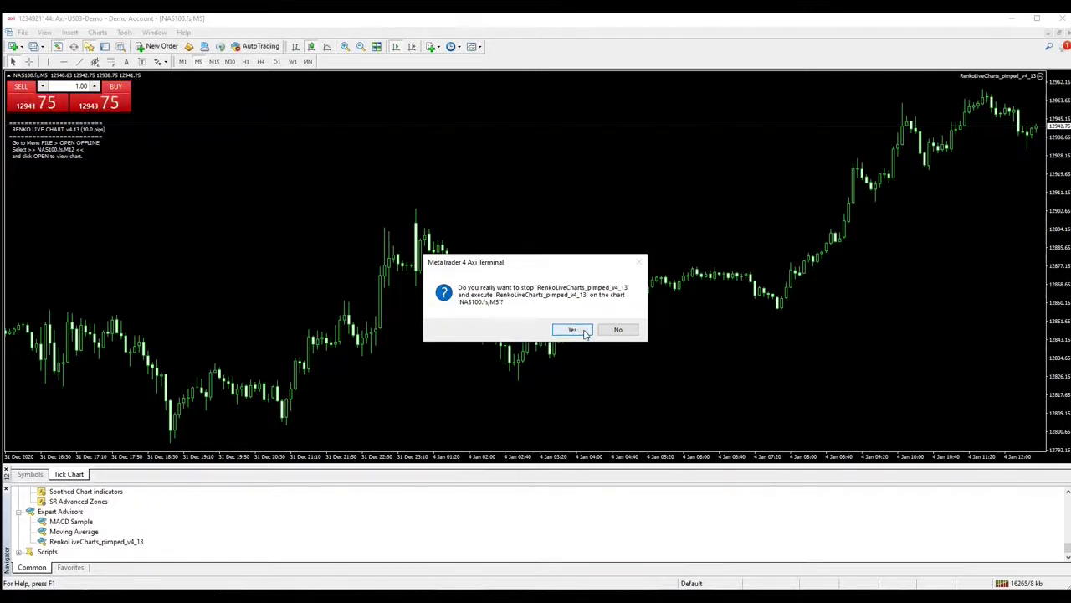
pyautogui.click(611, 331)
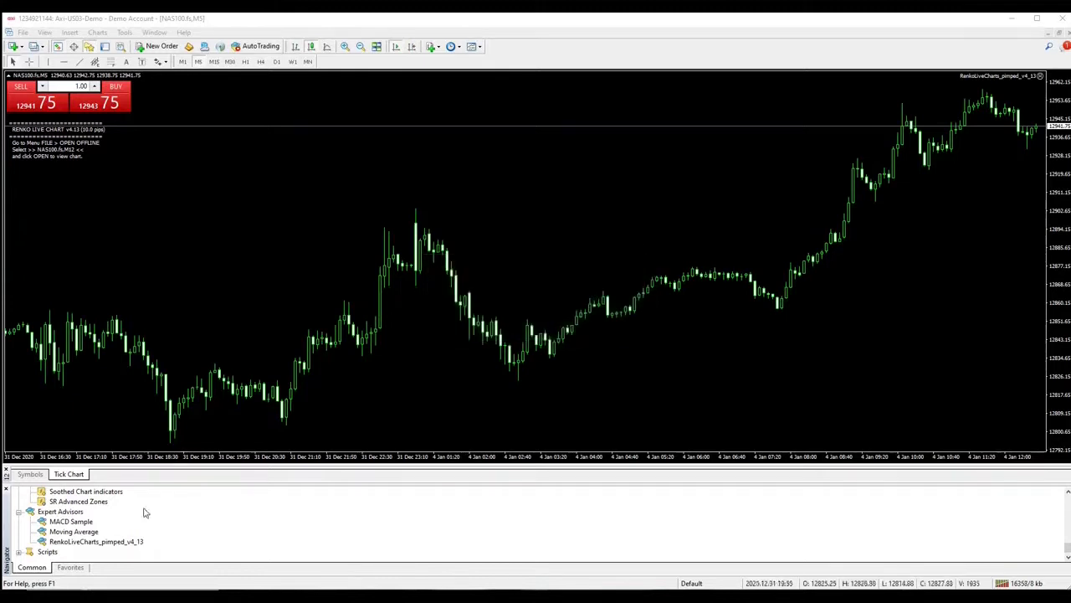
pyautogui.moveTo(119, 546); pyautogui.dragTo(302, 303)
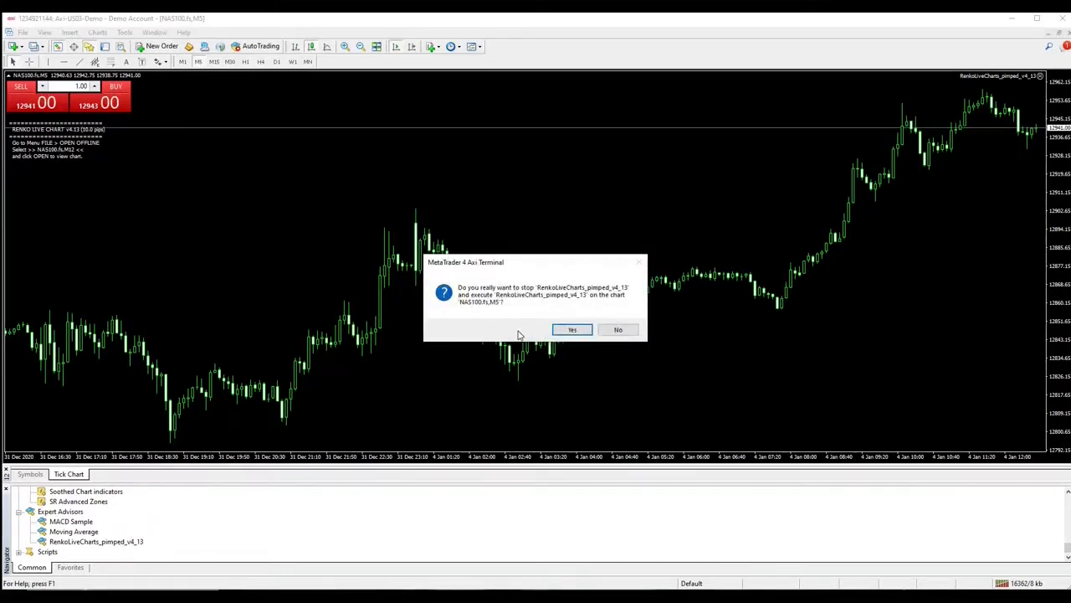
pyautogui.click(571, 330)
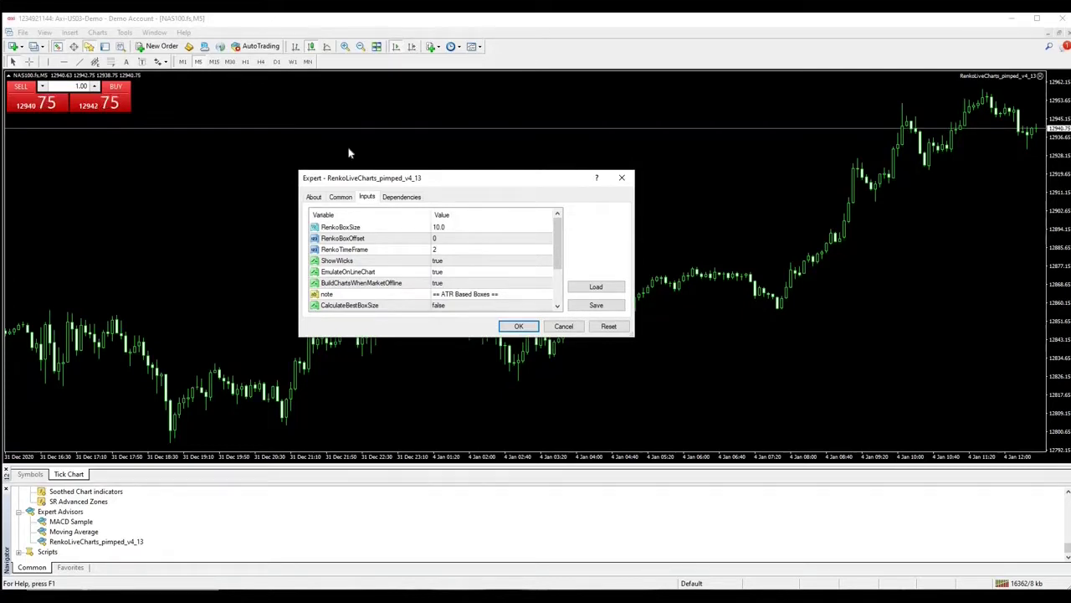
# Step: Allow DLL imports for the expert and apply it with RenkoBoxSize 10.0 and RenkoTimeFrame 2
pyautogui.click(351, 202)
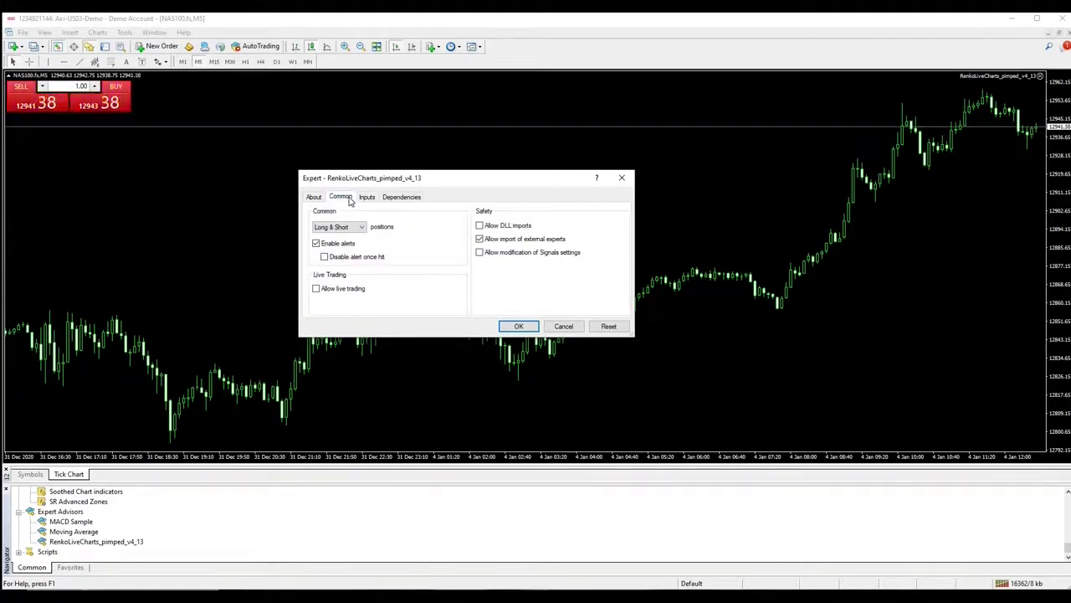
pyautogui.click(480, 226)
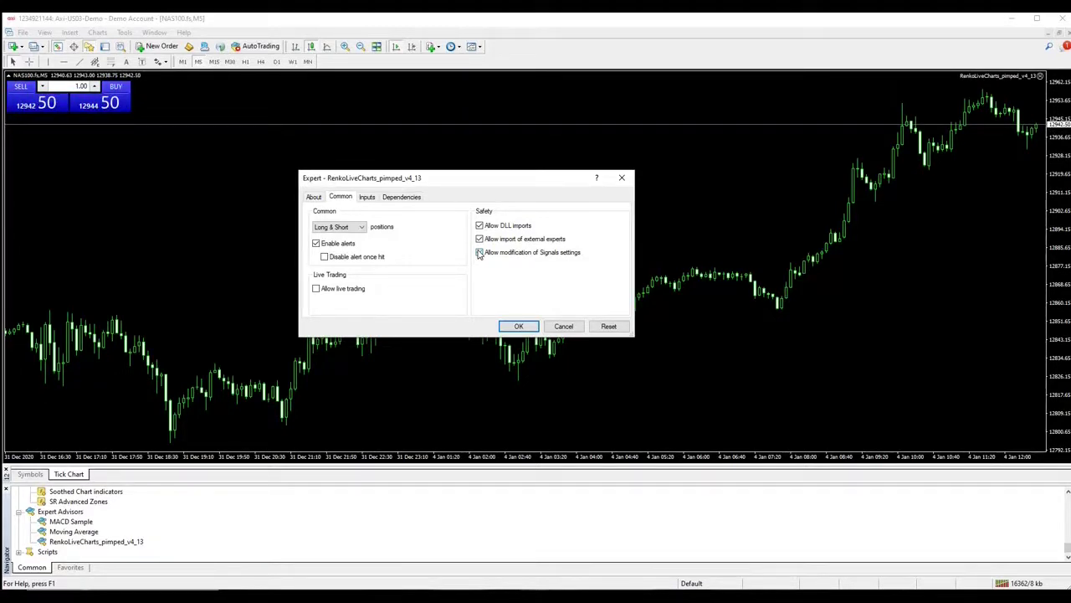
pyautogui.click(369, 198)
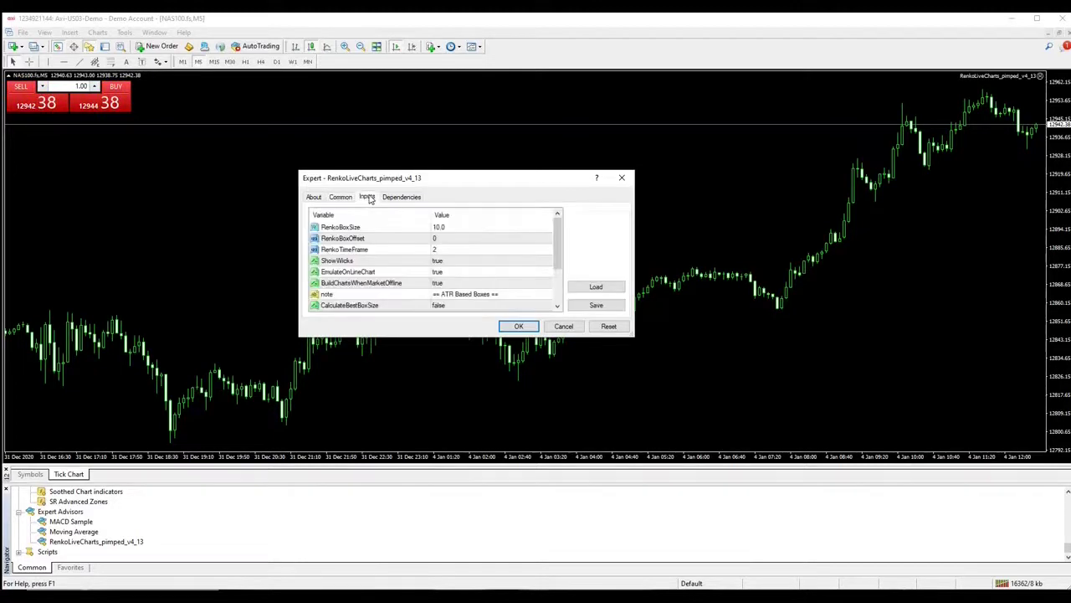
pyautogui.click(439, 250)
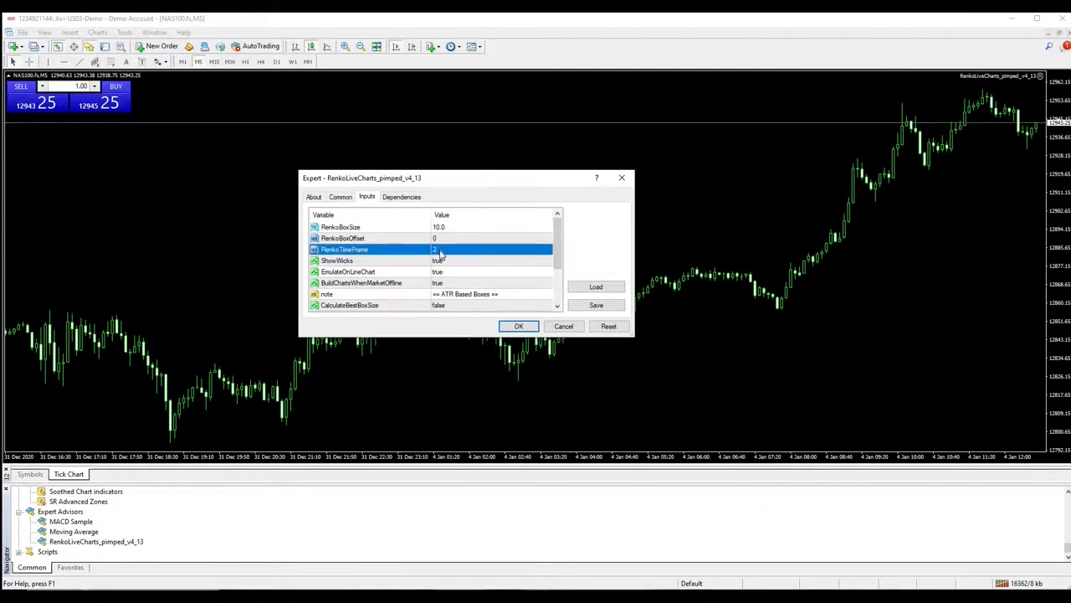
pyautogui.click(456, 228)
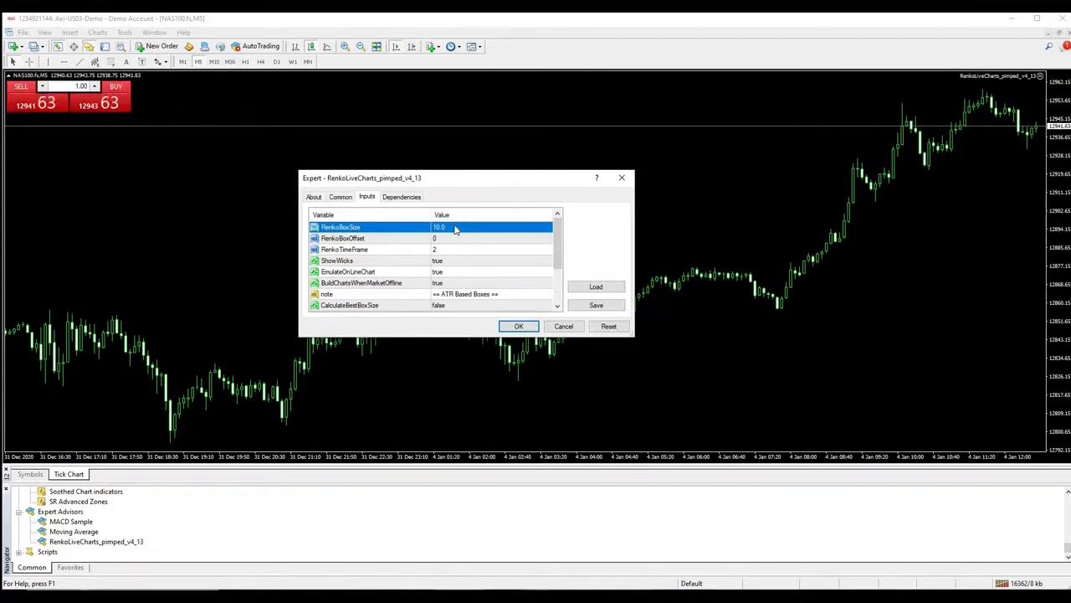
pyautogui.click(457, 252)
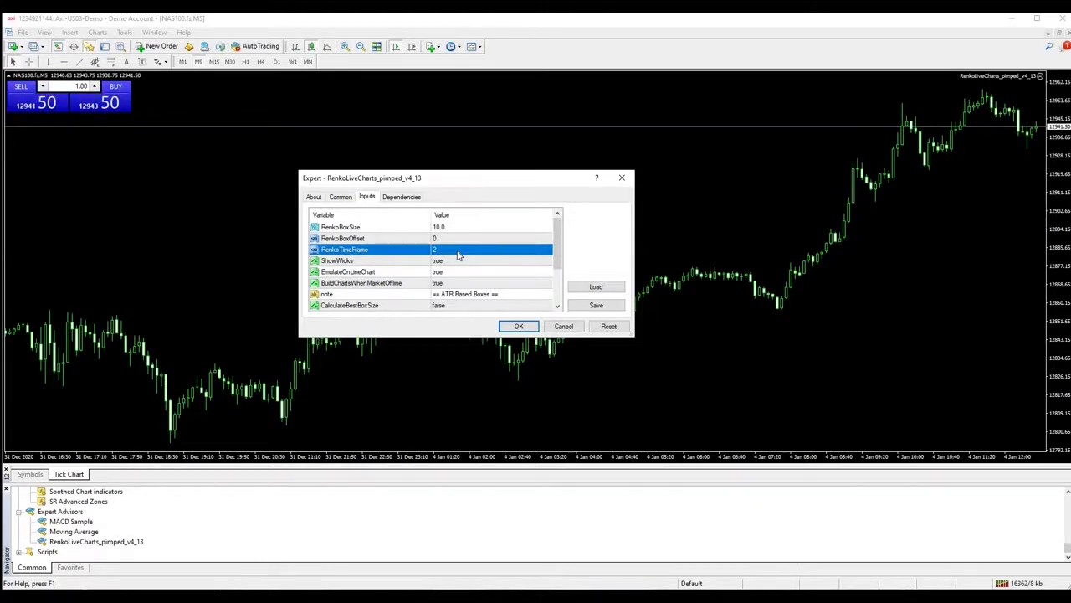
pyautogui.click(519, 328)
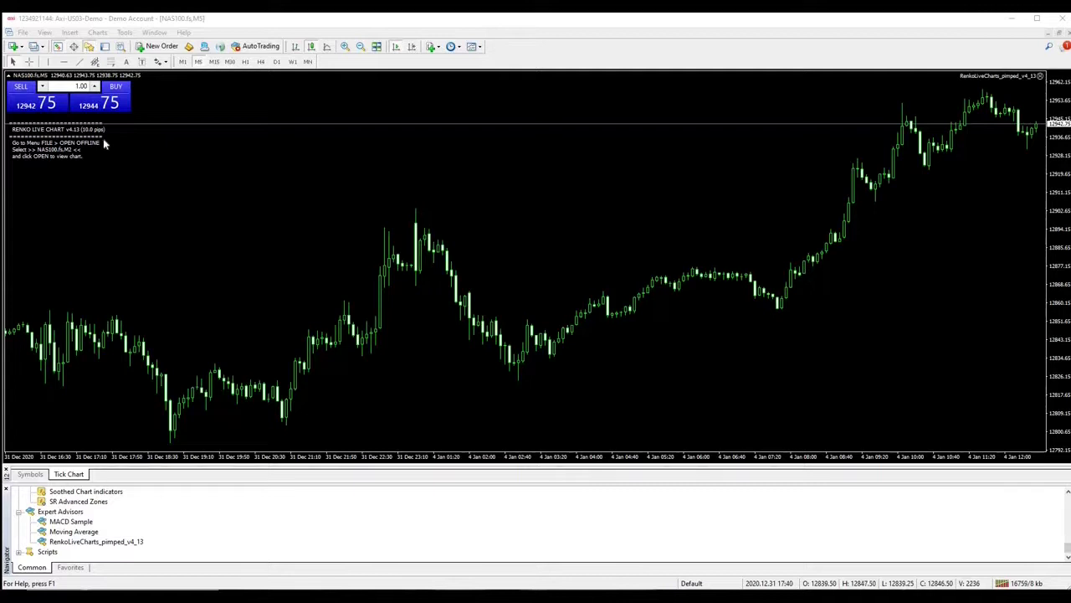
# Step: Open the offline NAS100.fs,M2 chart and hide its grid
pyautogui.click(24, 32)
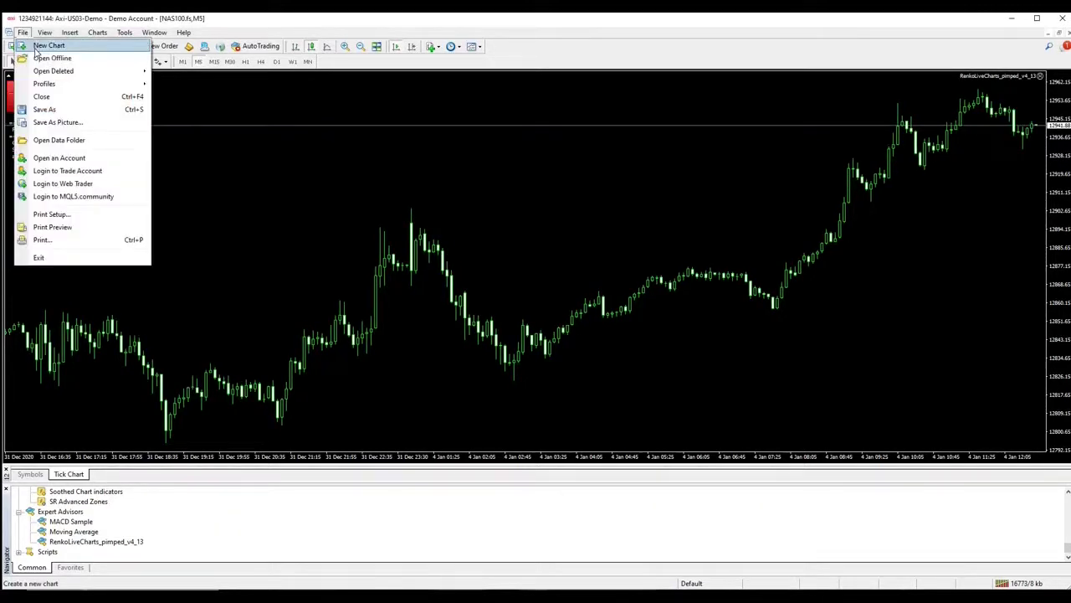
pyautogui.click(50, 58)
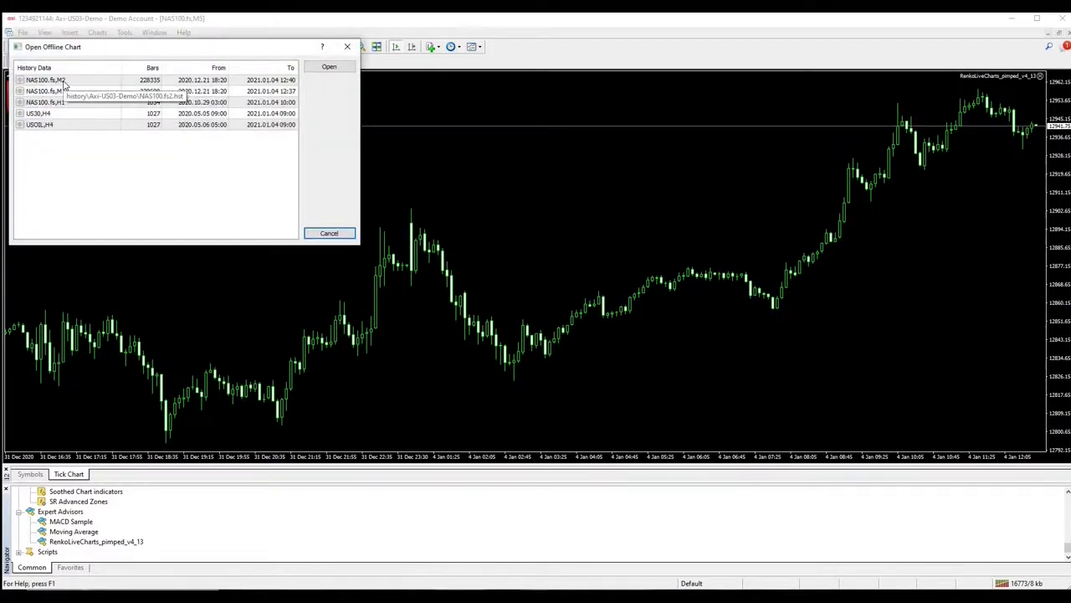
pyautogui.click(84, 79)
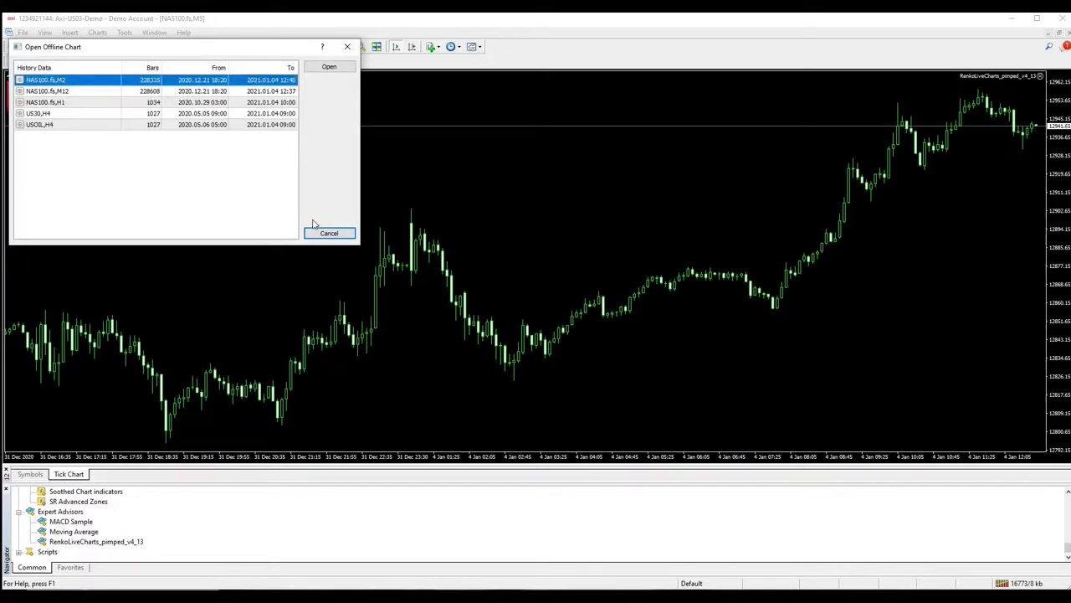
pyautogui.click(329, 67)
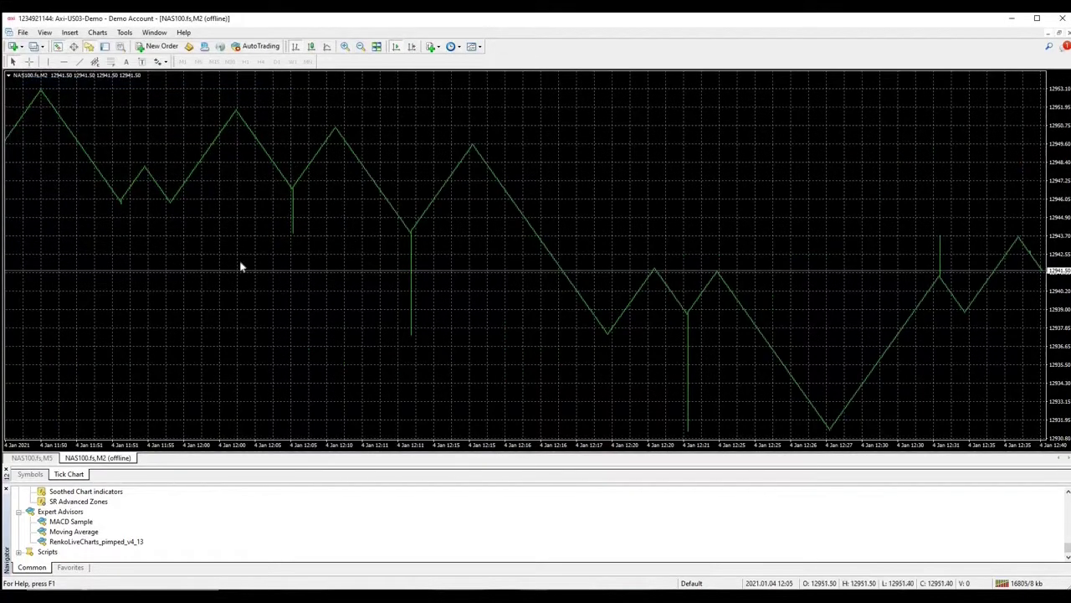
pyautogui.hotkey('ctrl', 'g')
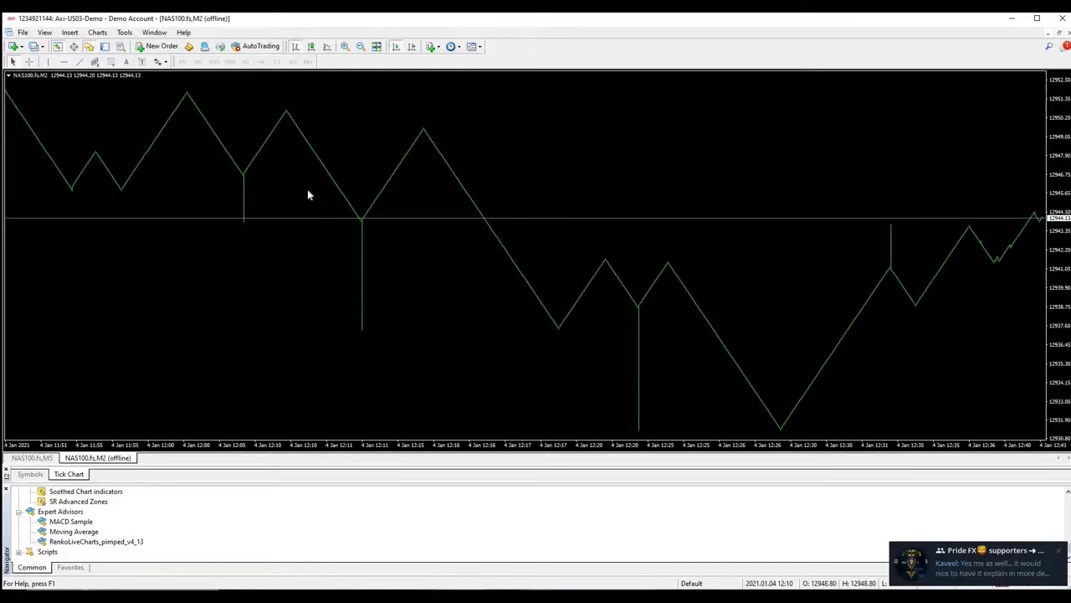
# Step: Draw horizontal lines at five swing points, at about 12945.8, 12948.3, 12951.8, 12950.7 and 12943.8
pyautogui.click(64, 61)
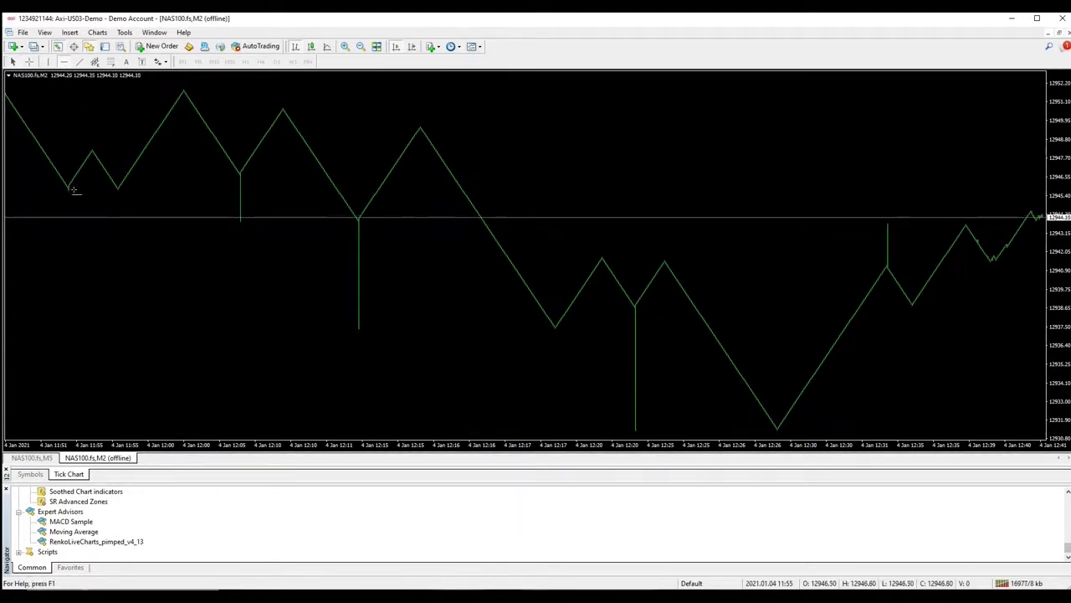
pyautogui.click(75, 191)
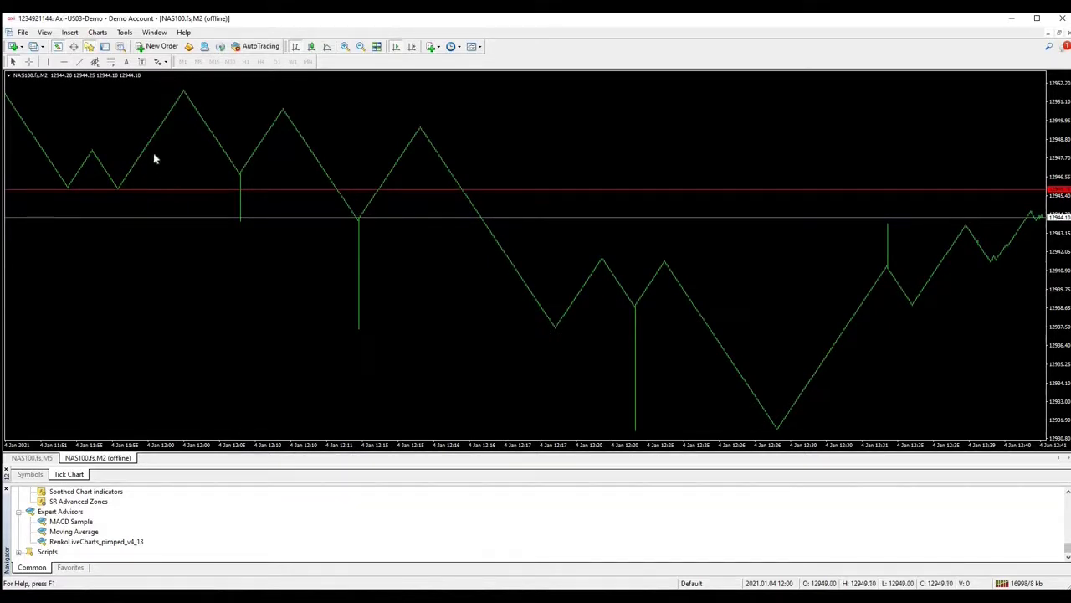
pyautogui.click(95, 62)
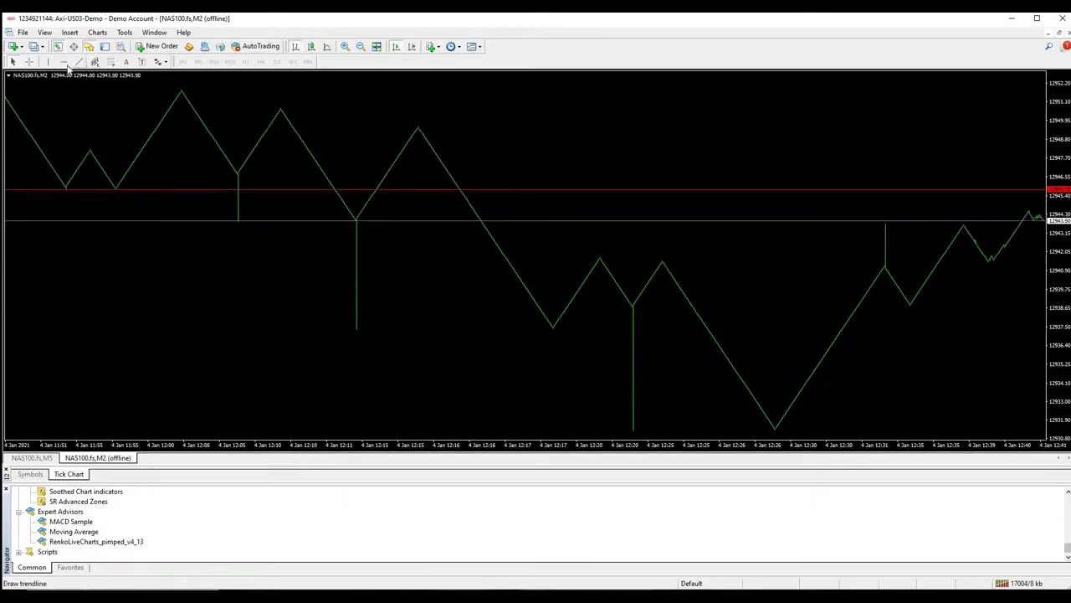
pyautogui.click(91, 149)
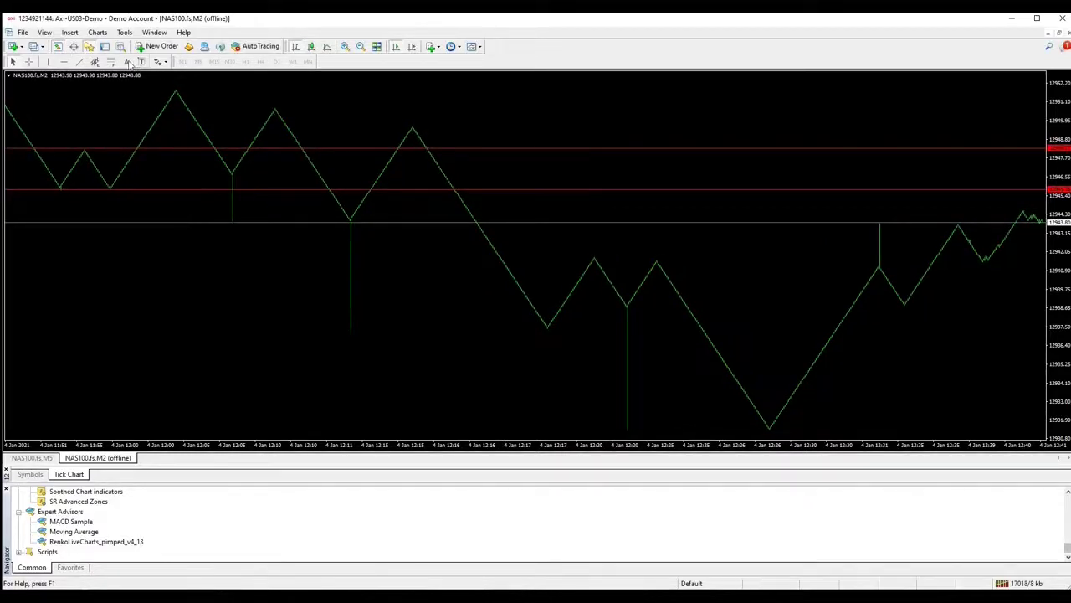
pyautogui.click(67, 63)
pyautogui.click(170, 90)
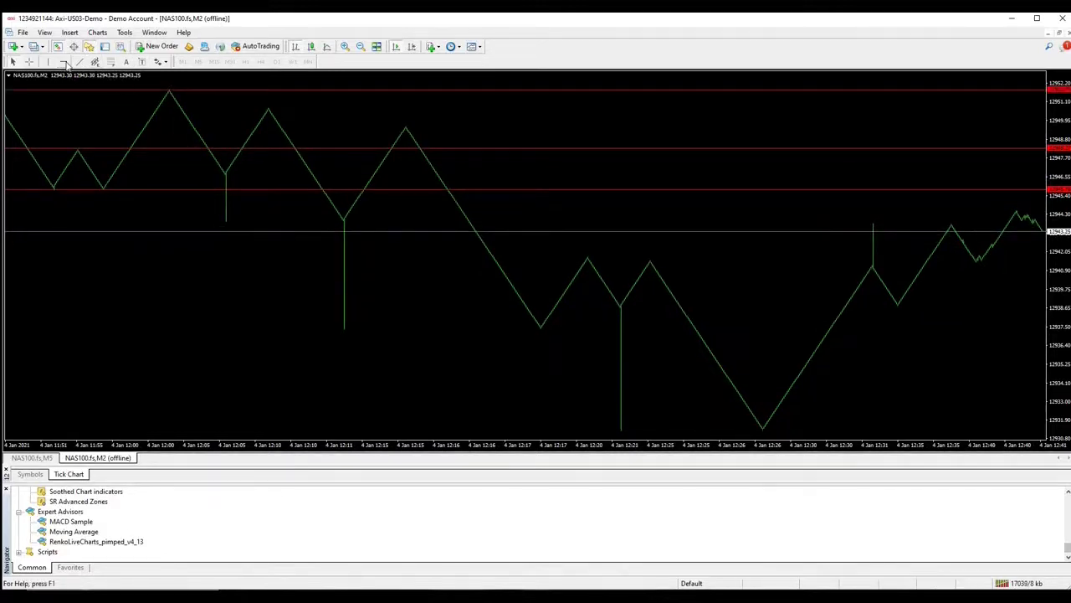
pyautogui.click(67, 63)
pyautogui.click(272, 108)
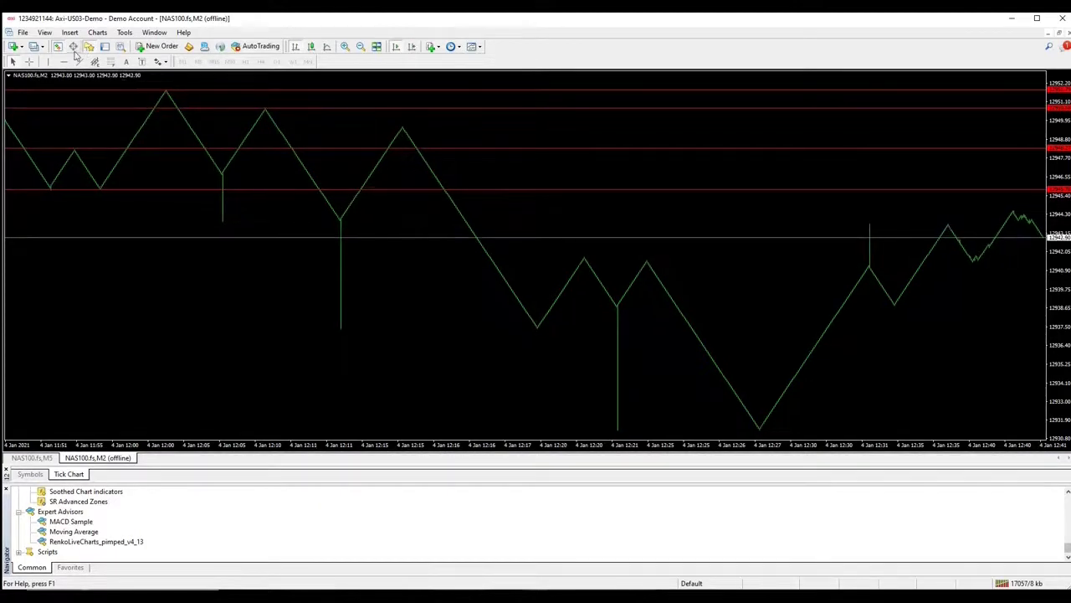
pyautogui.click(66, 63)
pyautogui.click(372, 222)
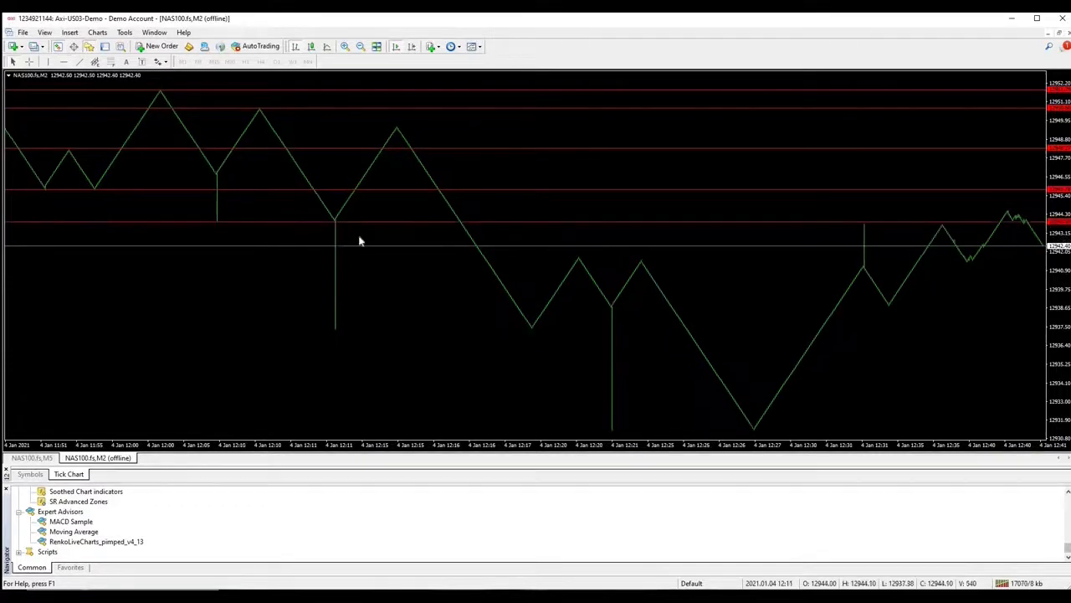
# Step: Draw horizontal lines at the lower swing points, at about 12941.7, 12937.4 and 12938.7
pyautogui.click(62, 61)
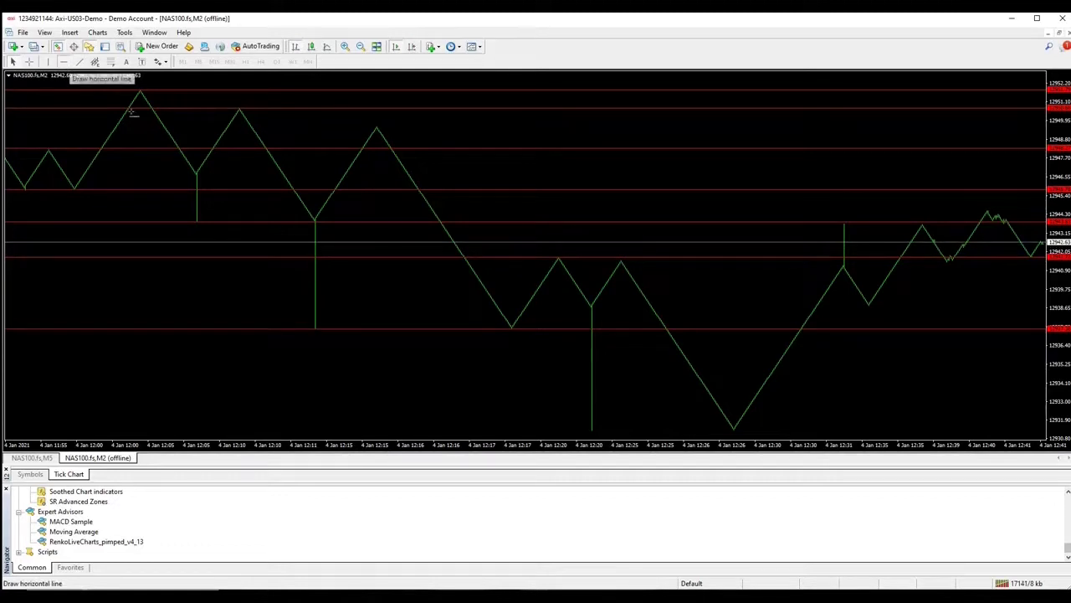
pyautogui.click(66, 63)
pyautogui.click(873, 308)
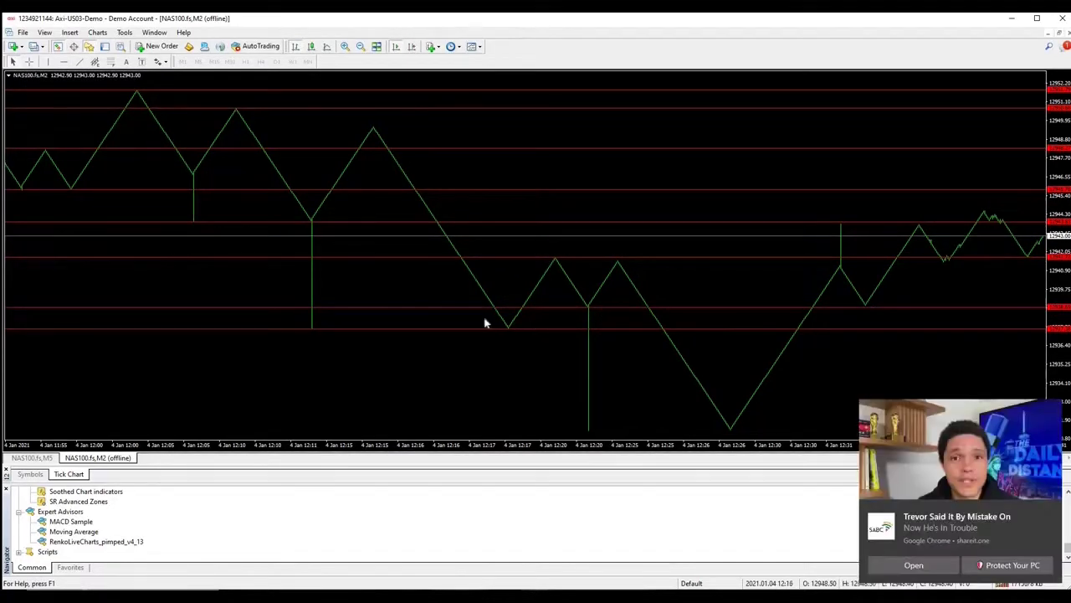
# Step: Dismiss the browser notification pop-ups and clear all system notifications
pyautogui.click(1052, 512)
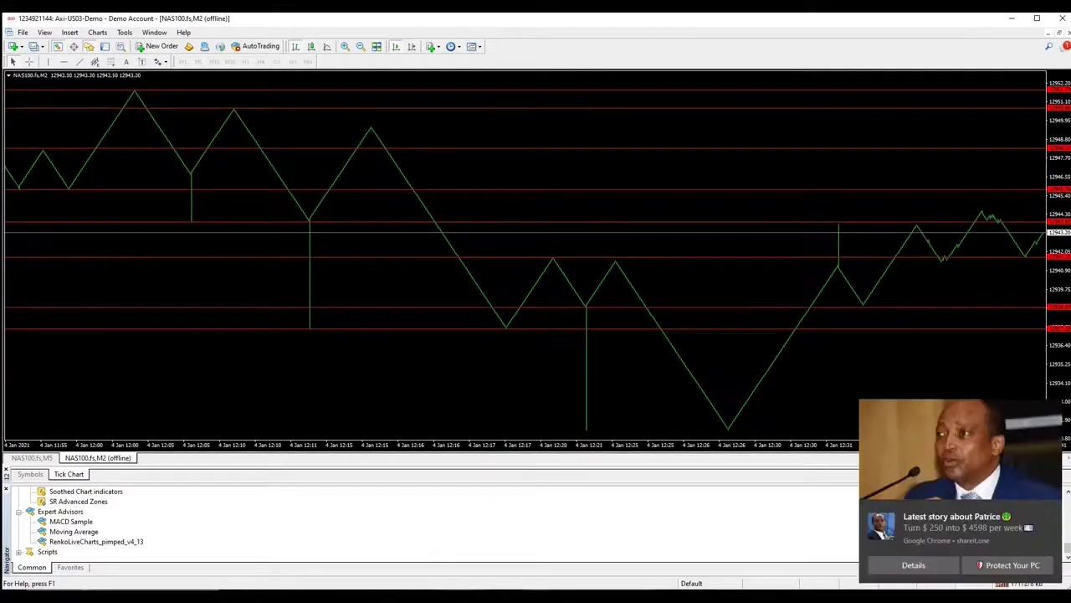
pyautogui.press('super+a')
pyautogui.click(1047, 538)
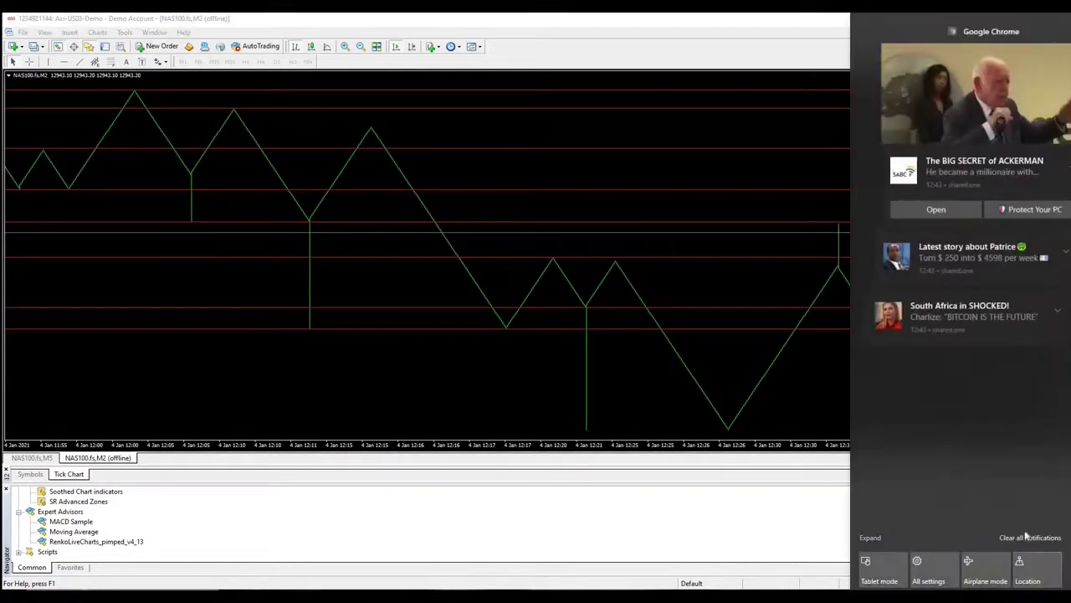
pyautogui.click(652, 367)
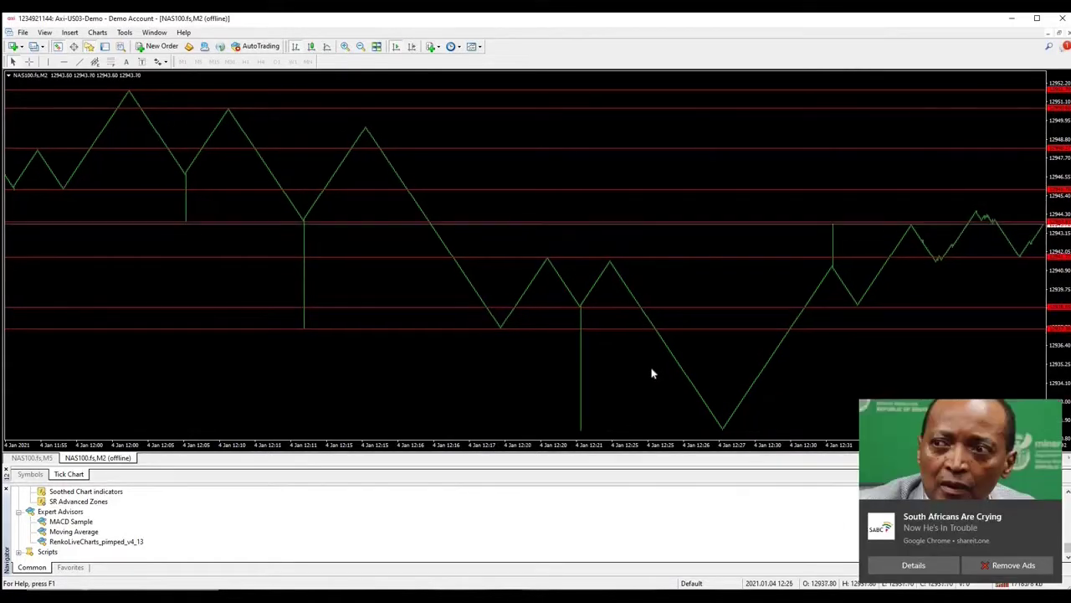
pyautogui.click(1051, 512)
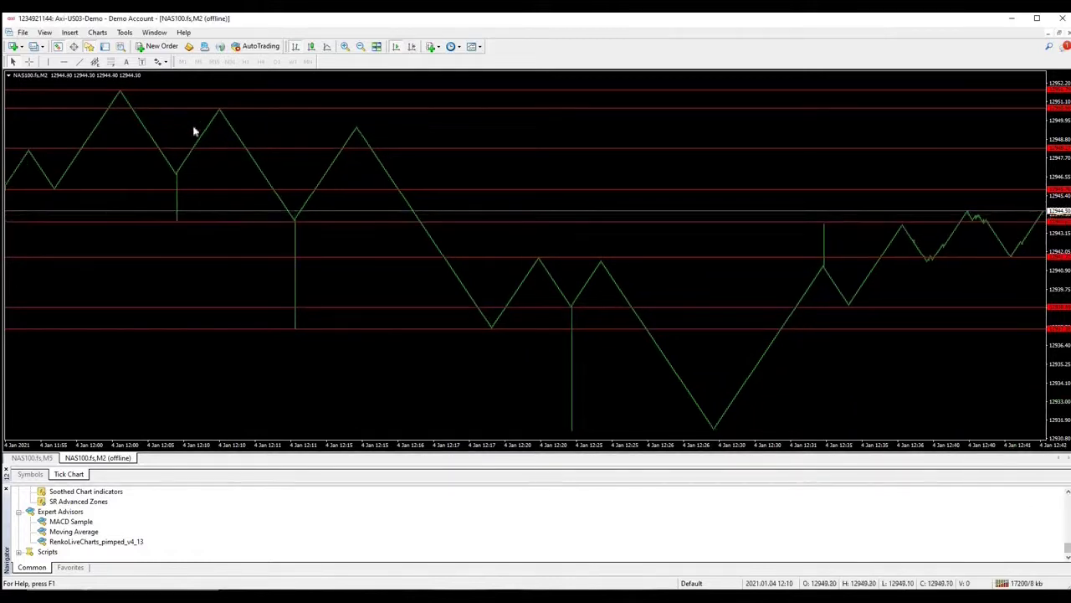
# Step: Delete the five upper horizontal lines from the NAS100.fs,M2 offline chart
pyautogui.rightClick(395, 144)
pyautogui.rightClick(376, 149)
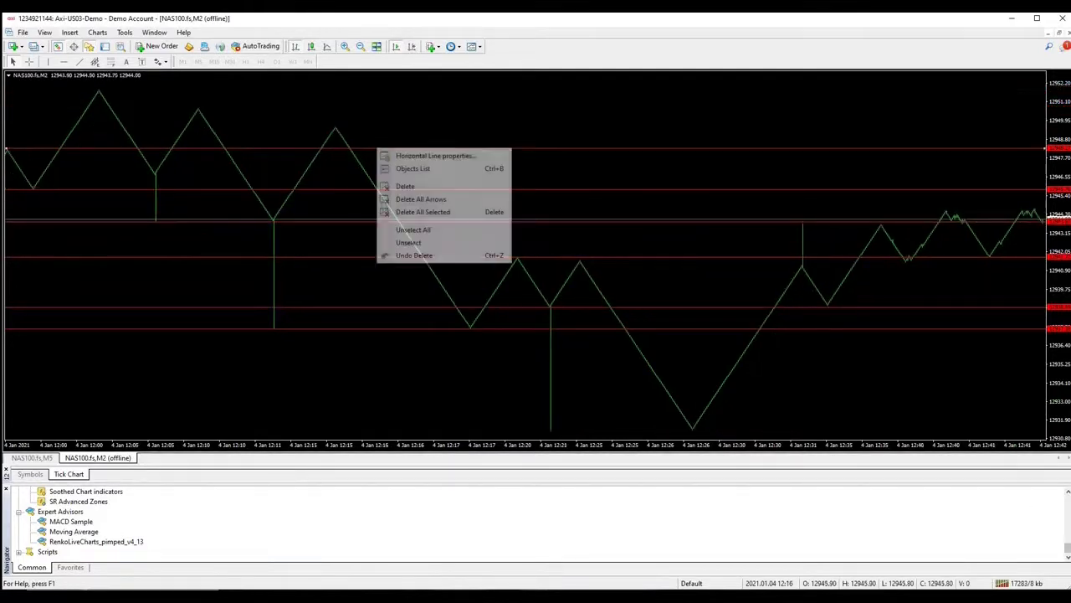
pyautogui.click(399, 198)
pyautogui.rightClick(399, 193)
pyautogui.click(442, 228)
pyautogui.rightClick(444, 220)
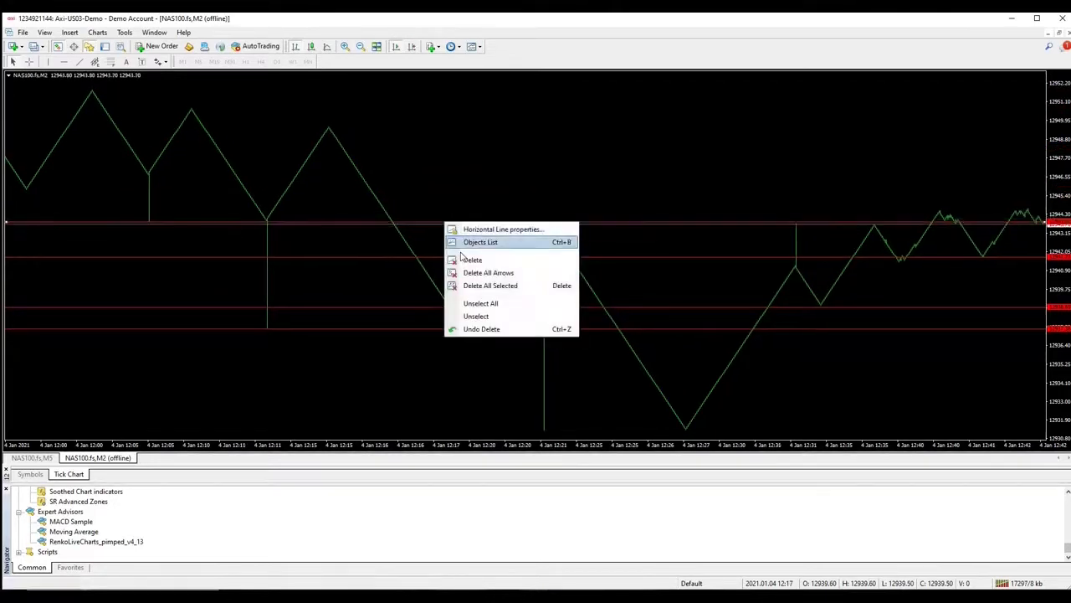
pyautogui.click(463, 259)
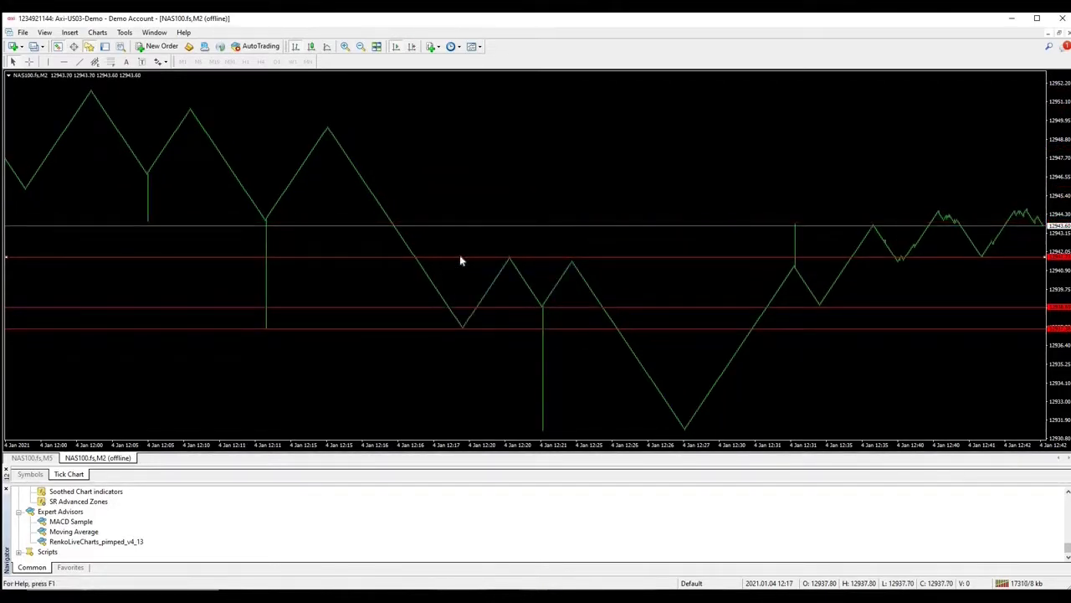
# Step: Delete the three remaining horizontal lines at the lower swing points of the chart
pyautogui.rightClick(459, 255)
pyautogui.click(484, 293)
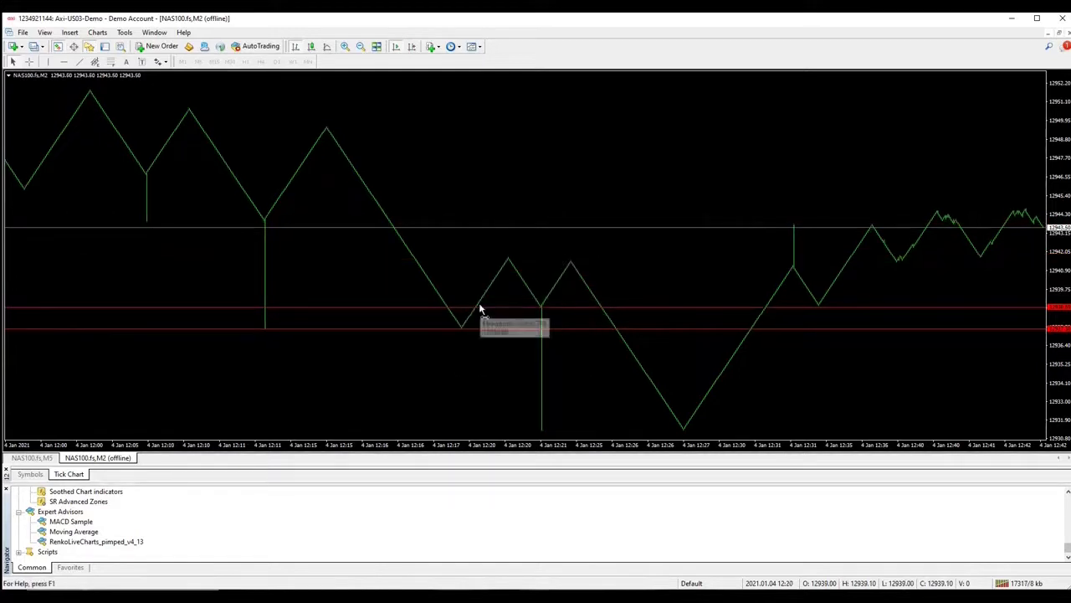
pyautogui.rightClick(484, 312)
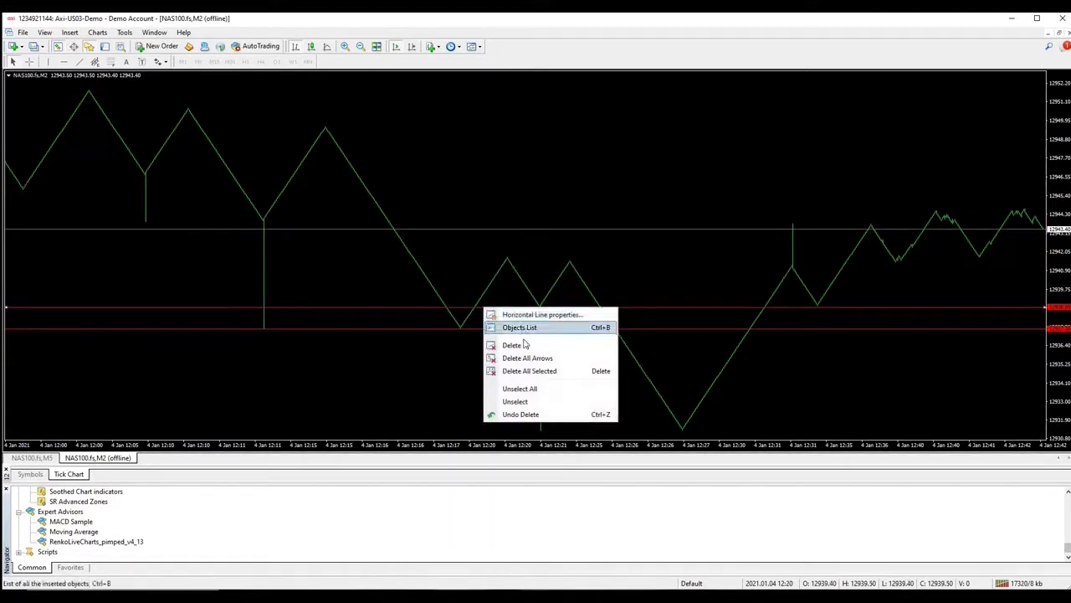
pyautogui.click(512, 343)
pyautogui.rightClick(512, 331)
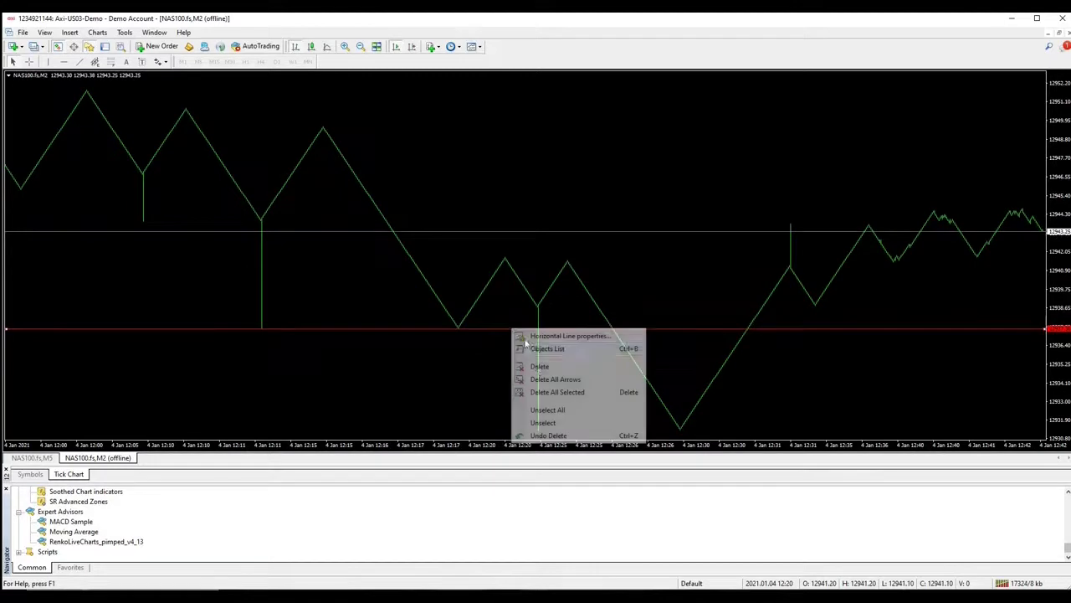
pyautogui.click(538, 366)
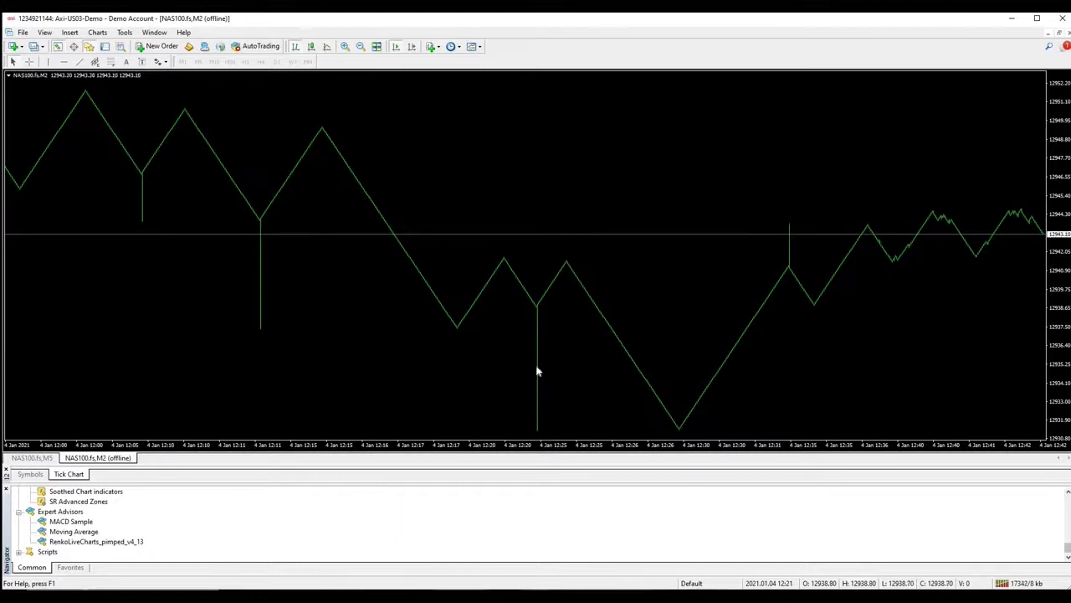
# Step: Load the template Nasdaq PayBack System.tpl from the Nasdaq Payback System downloads folder onto the offline chart
pyautogui.rightClick(490, 206)
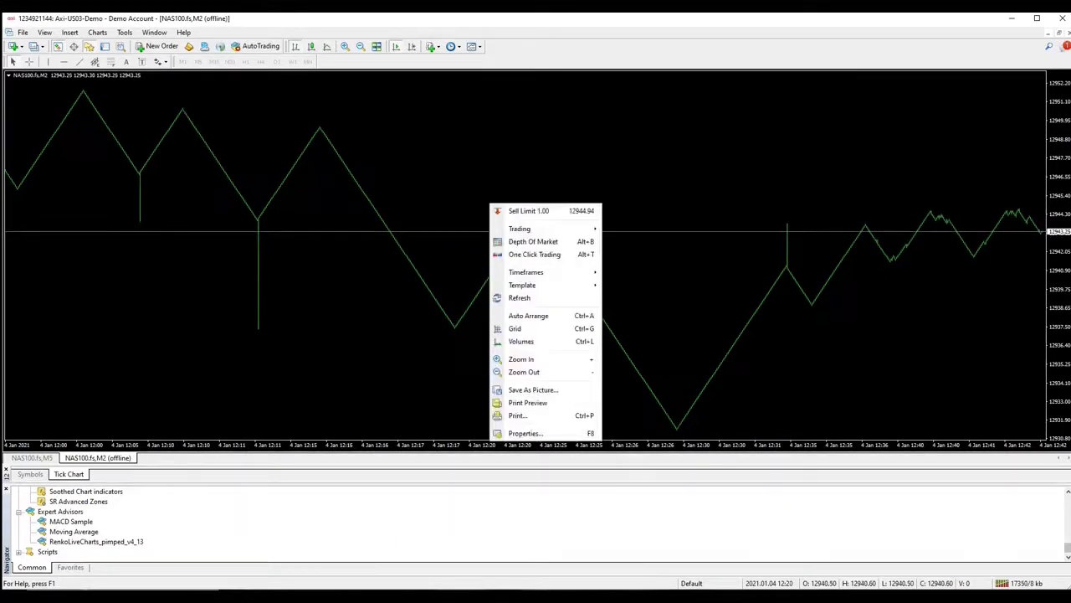
pyautogui.moveTo(552, 289)
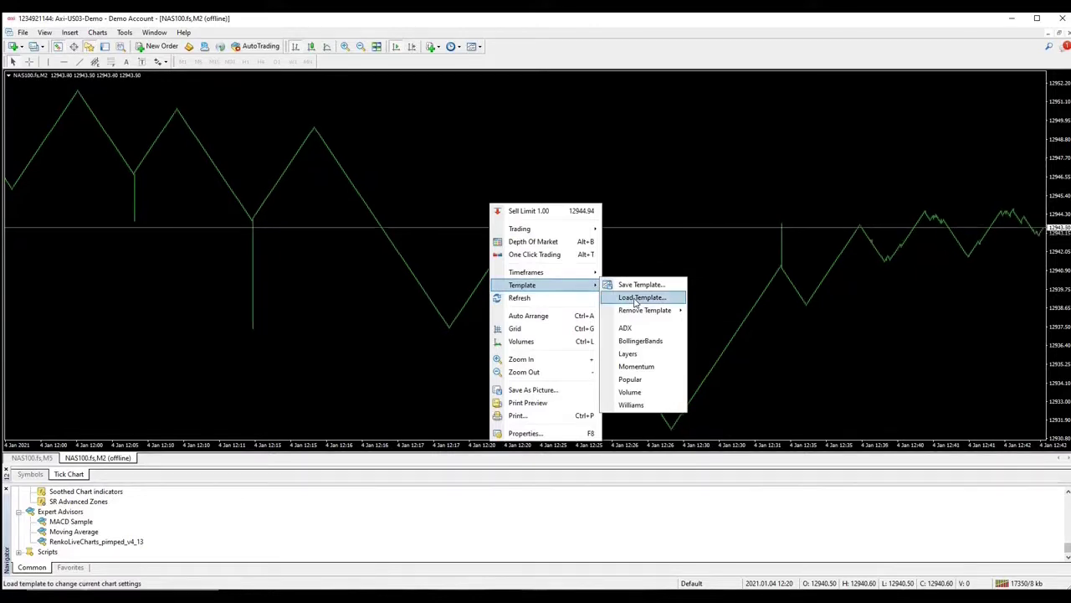
pyautogui.click(636, 299)
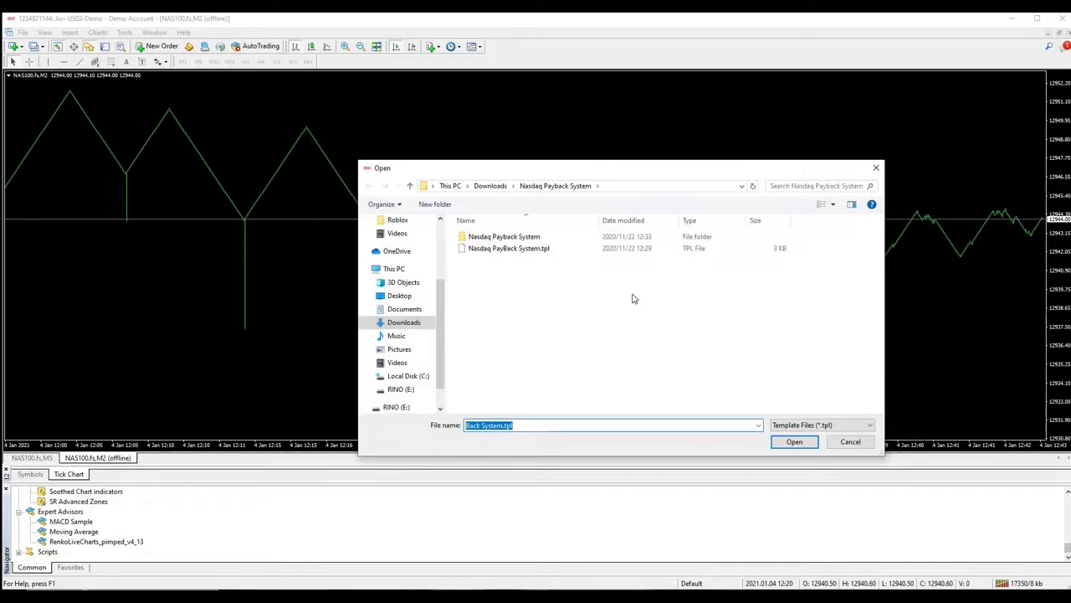
pyautogui.click(495, 250)
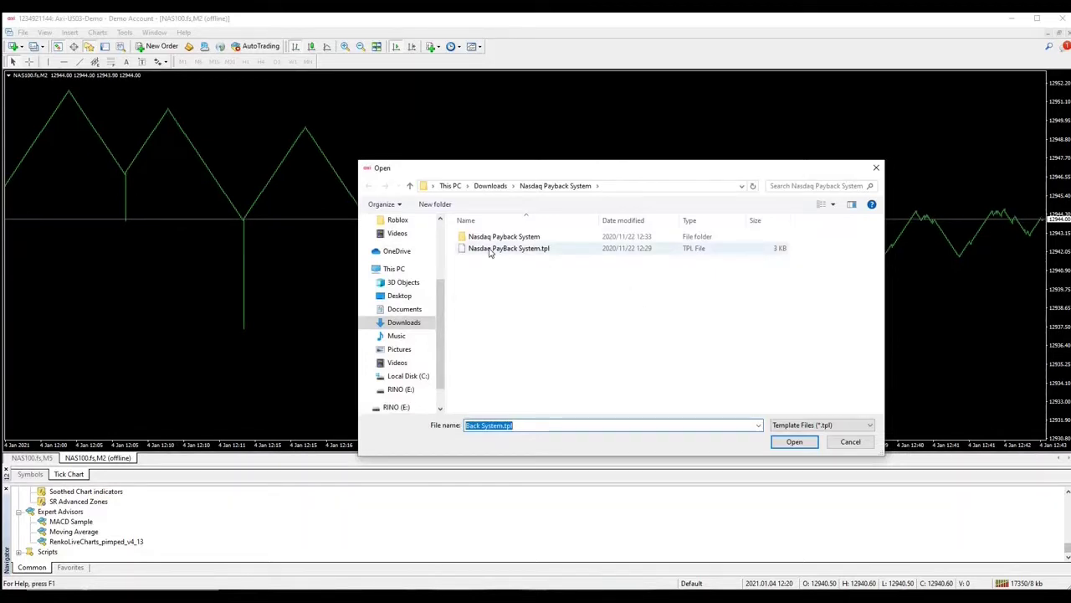
pyautogui.click(797, 441)
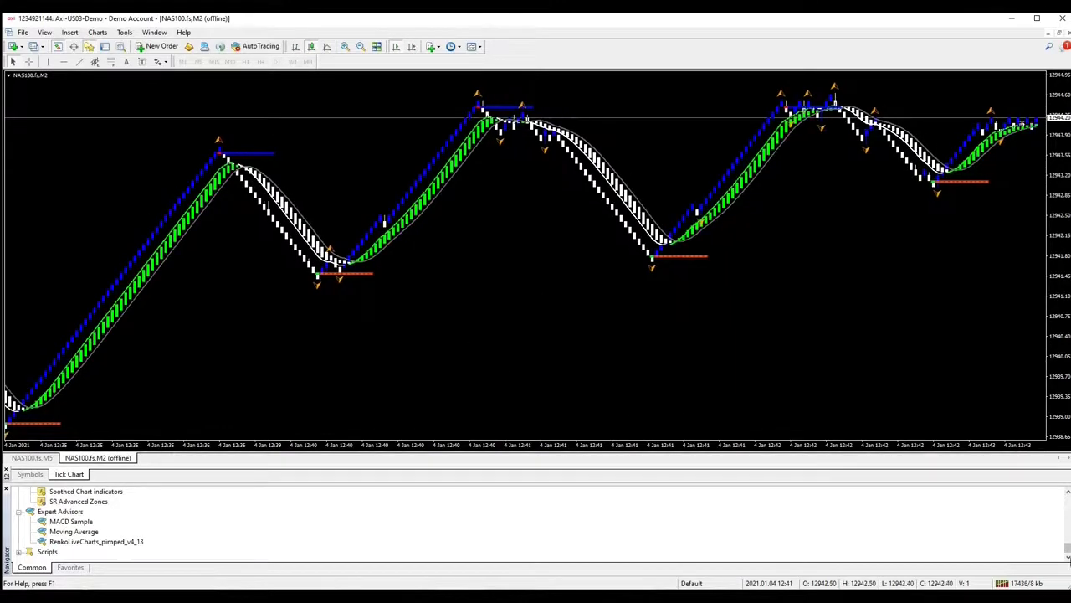
# Step: Examine the template's arrows, support and resistance marks and trend bands across the chart history at several zoom levels
pyautogui.scroll(5, 325, 197)
pyautogui.click(1000, 598)
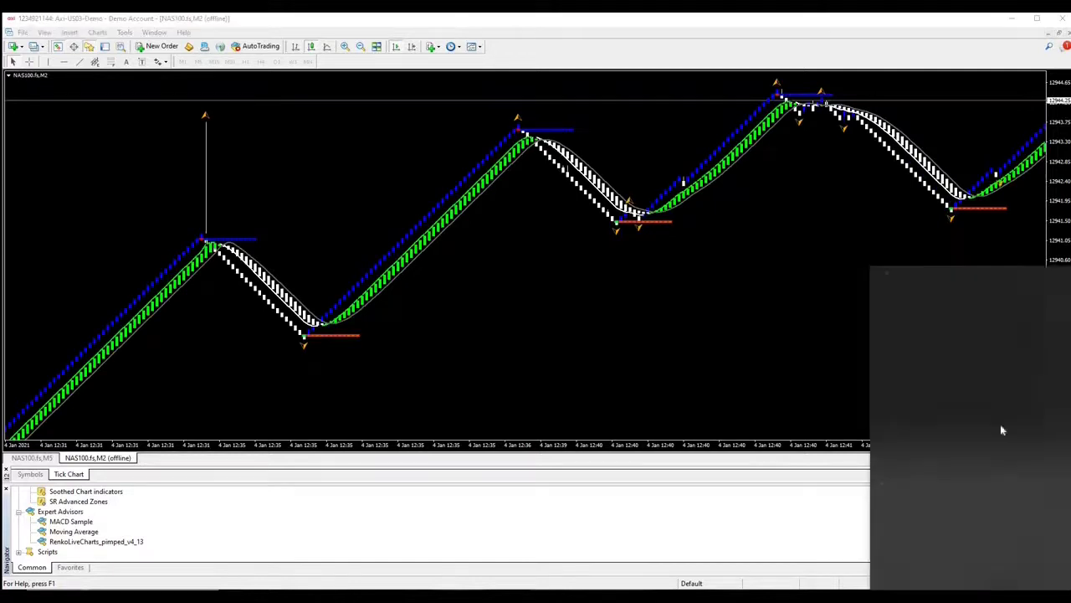
pyautogui.click(667, 307)
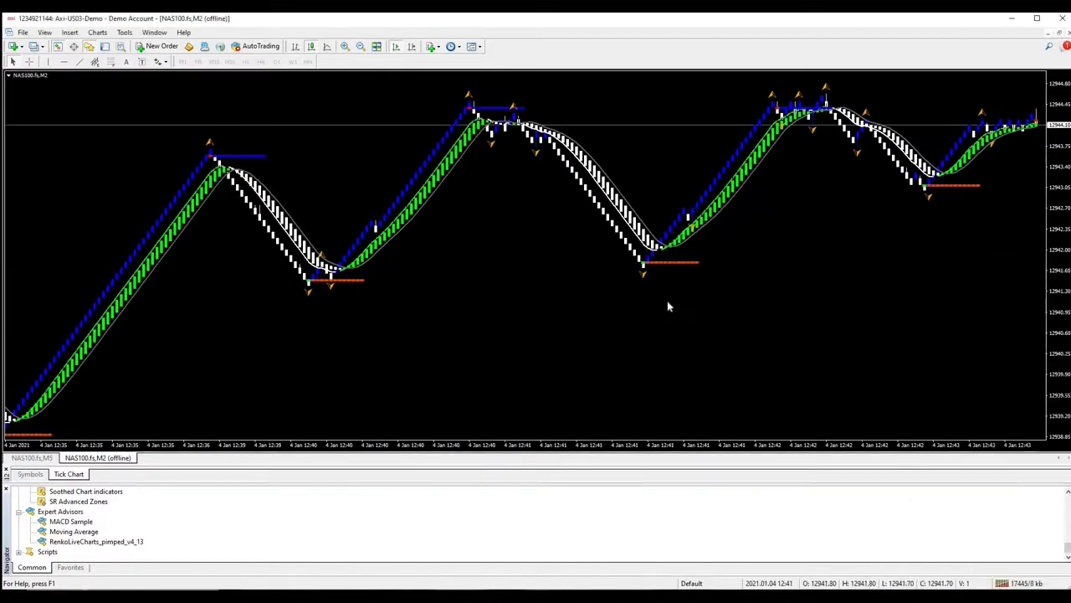
pyautogui.scroll(5, 868, 275)
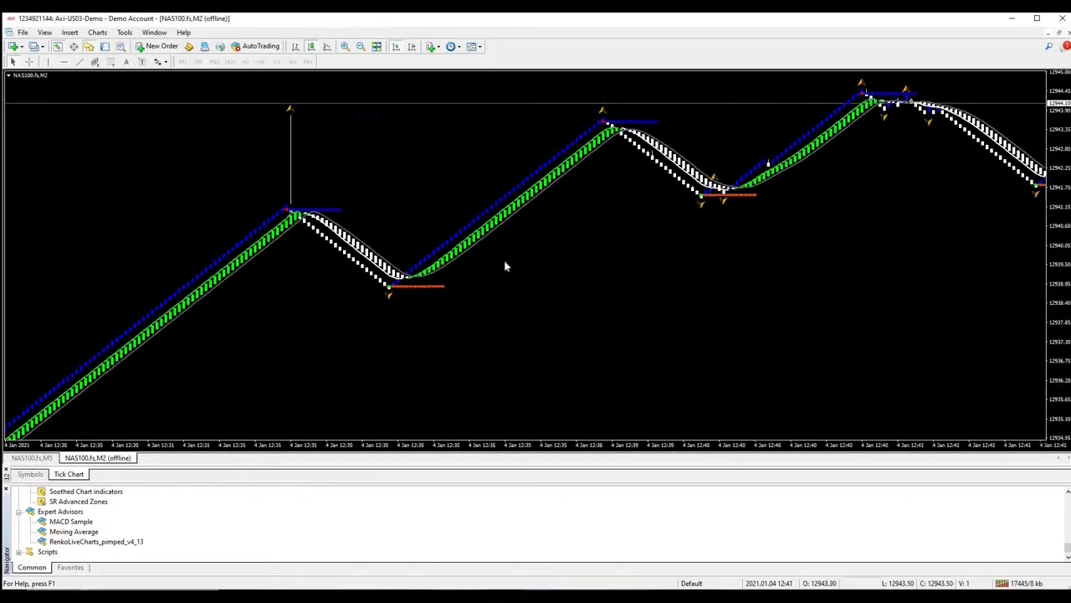
pyautogui.scroll(8, 959, 203)
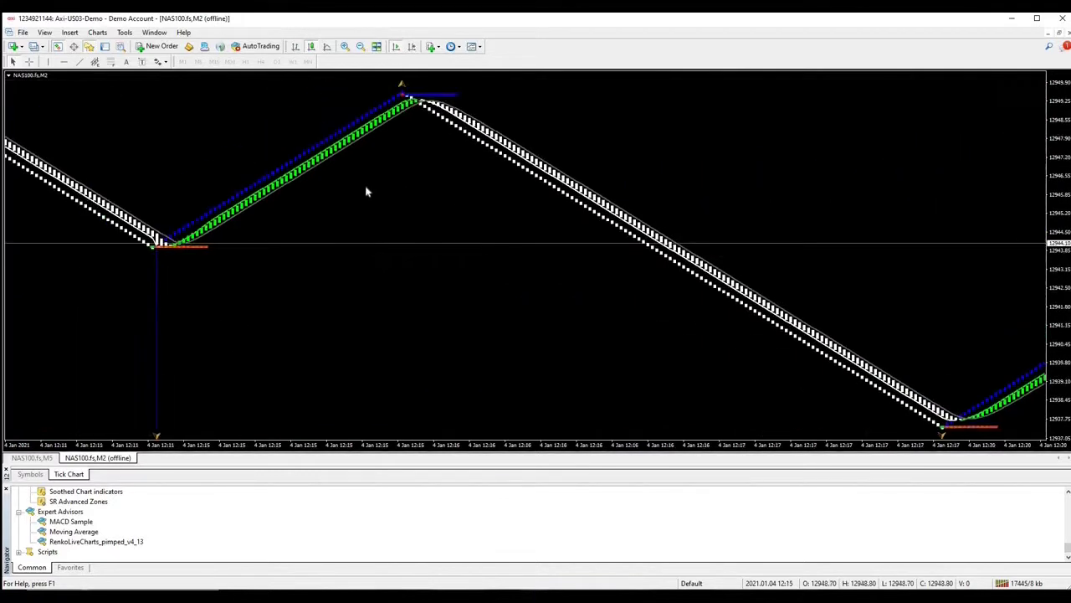
pyautogui.click(359, 47)
pyautogui.click(359, 48)
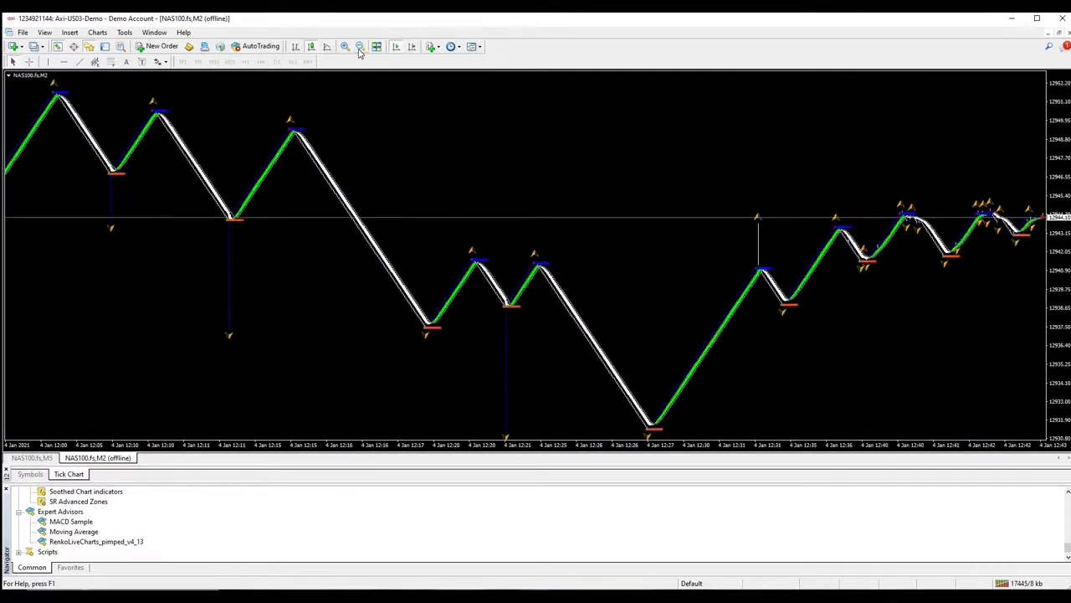
pyautogui.click(359, 48)
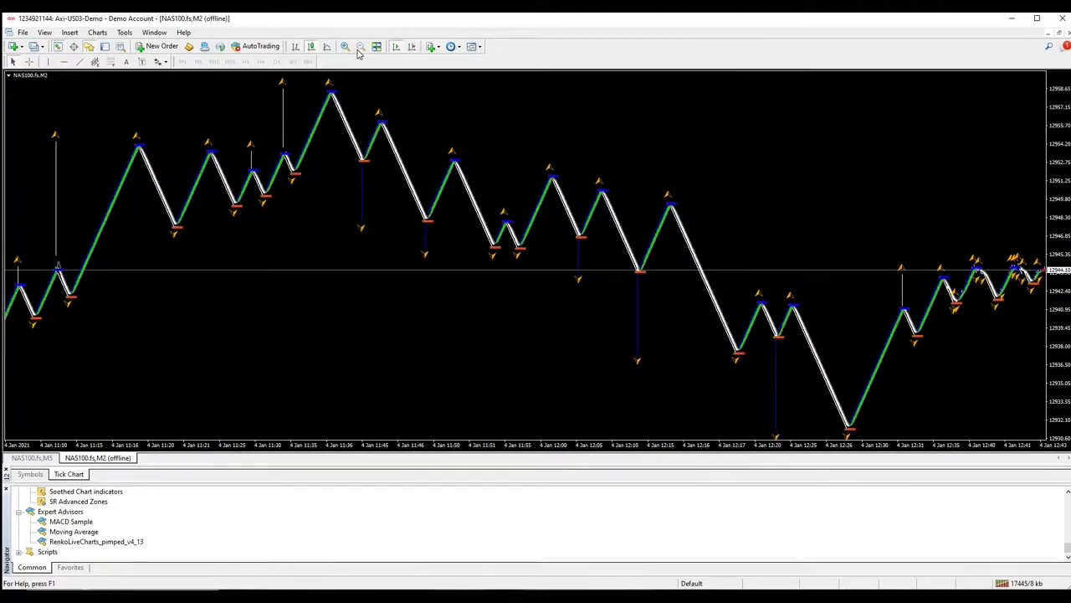
pyautogui.click(344, 47)
pyautogui.click(344, 47)
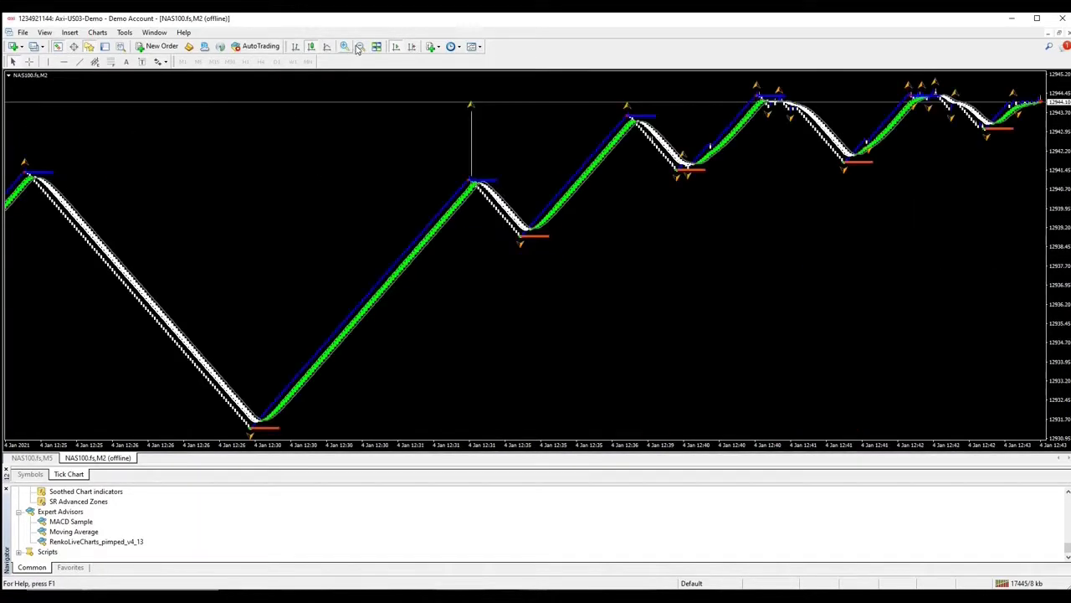
pyautogui.click(359, 48)
pyautogui.click(359, 49)
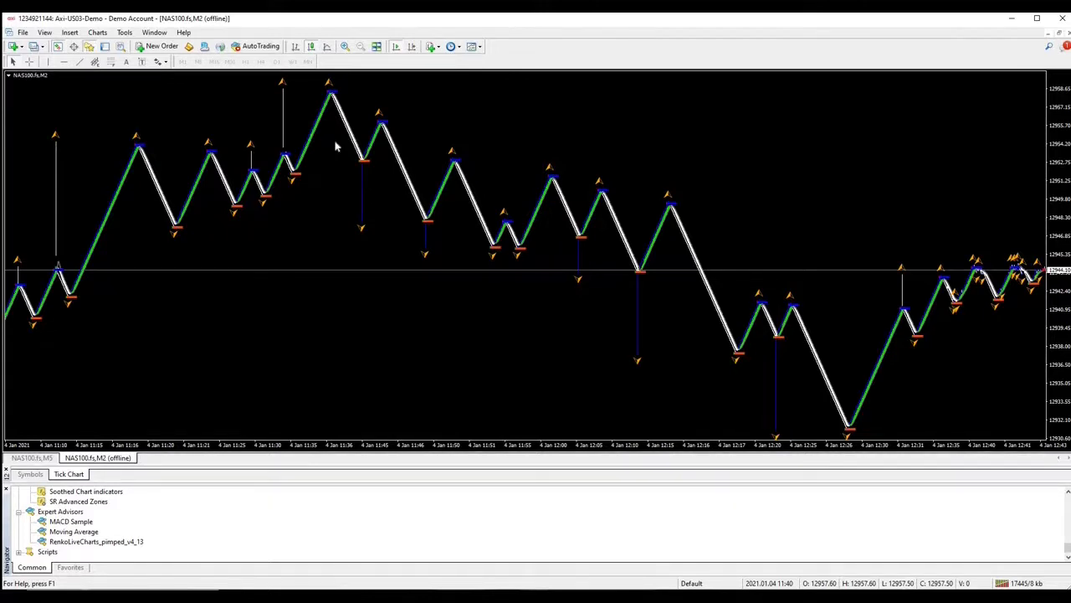
pyautogui.click(346, 47)
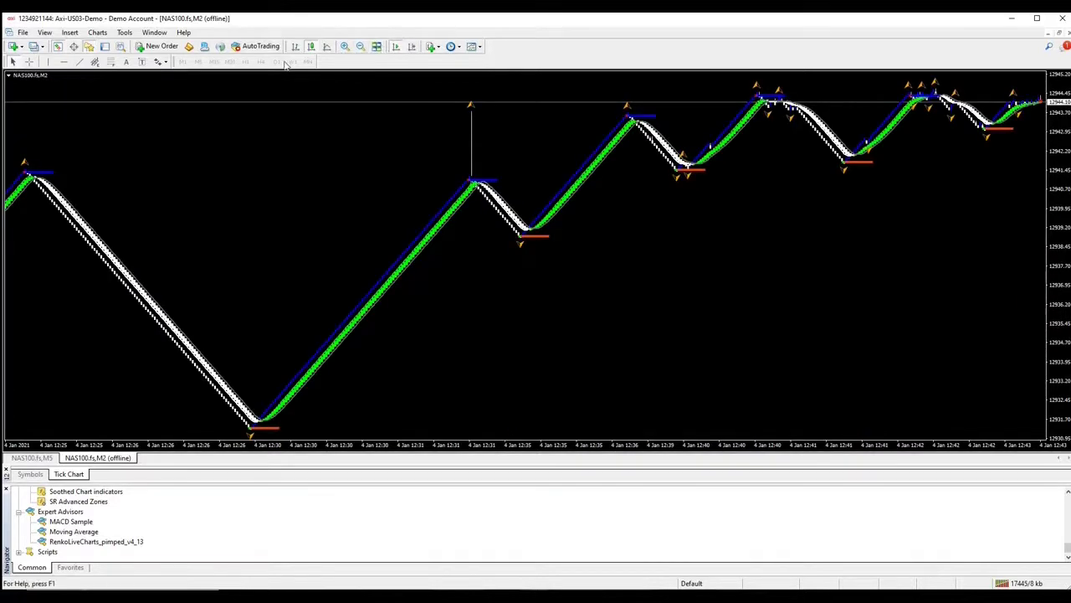
pyautogui.click(345, 47)
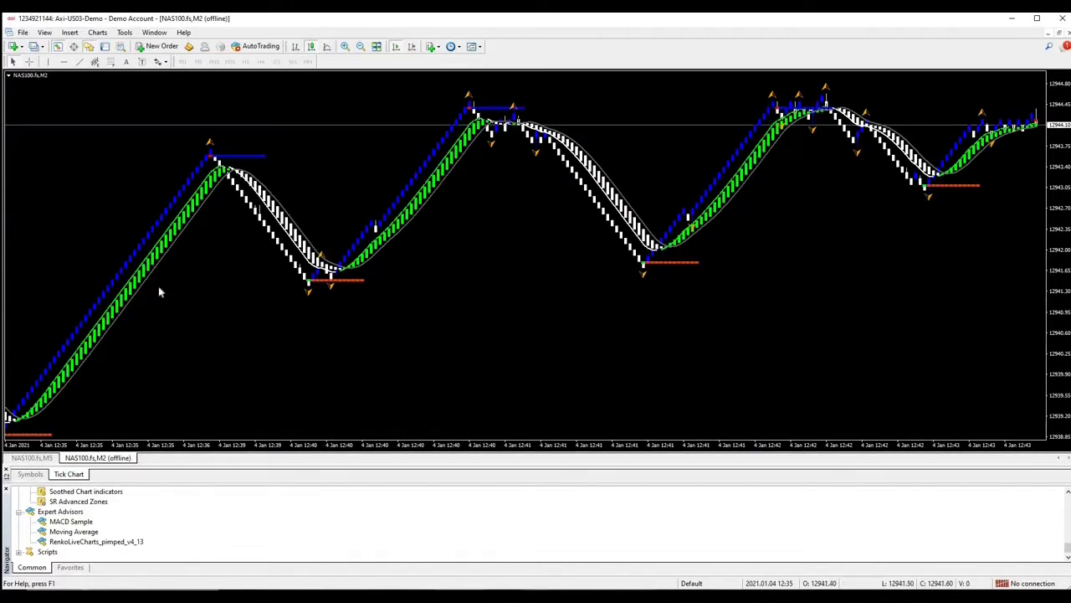
# Step: Inspect the candle colour changes and moving average crossings around the chart's first peak and the trough after it
pyautogui.moveTo(156, 262)
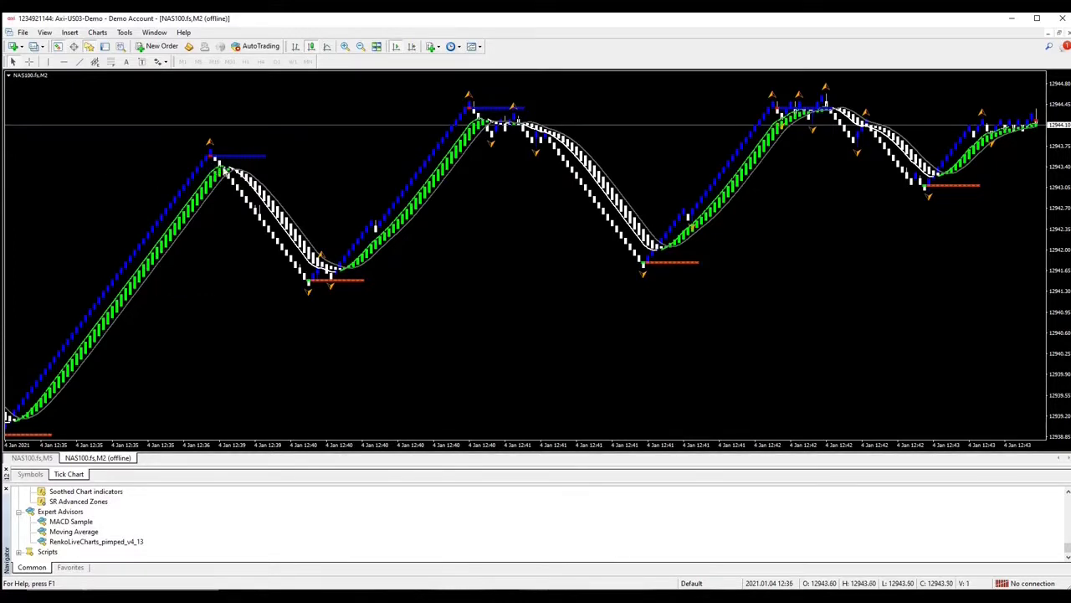
pyautogui.moveTo(247, 178)
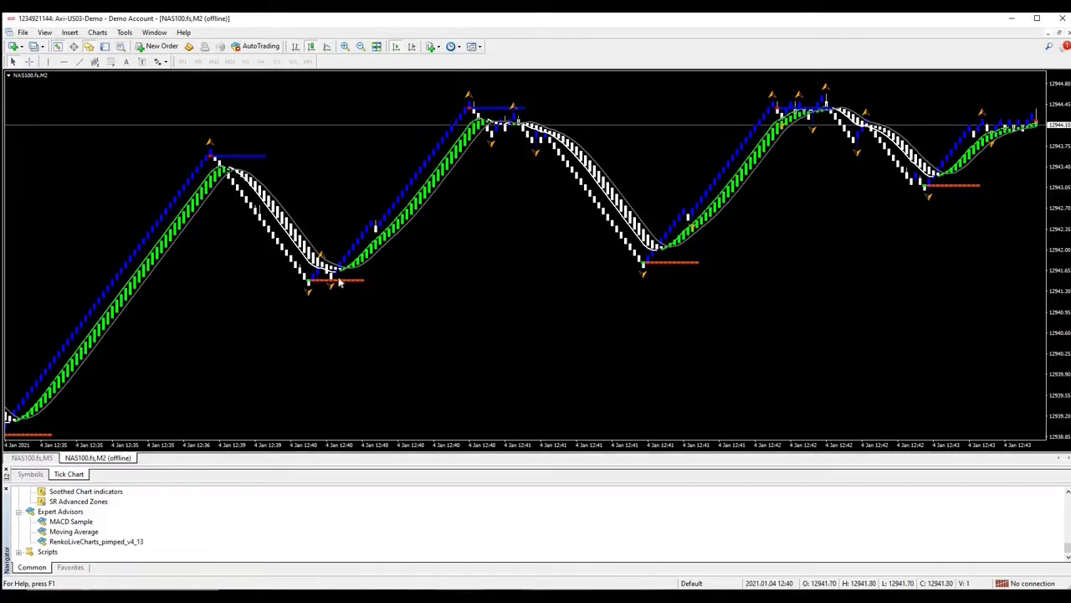
pyautogui.moveTo(348, 271)
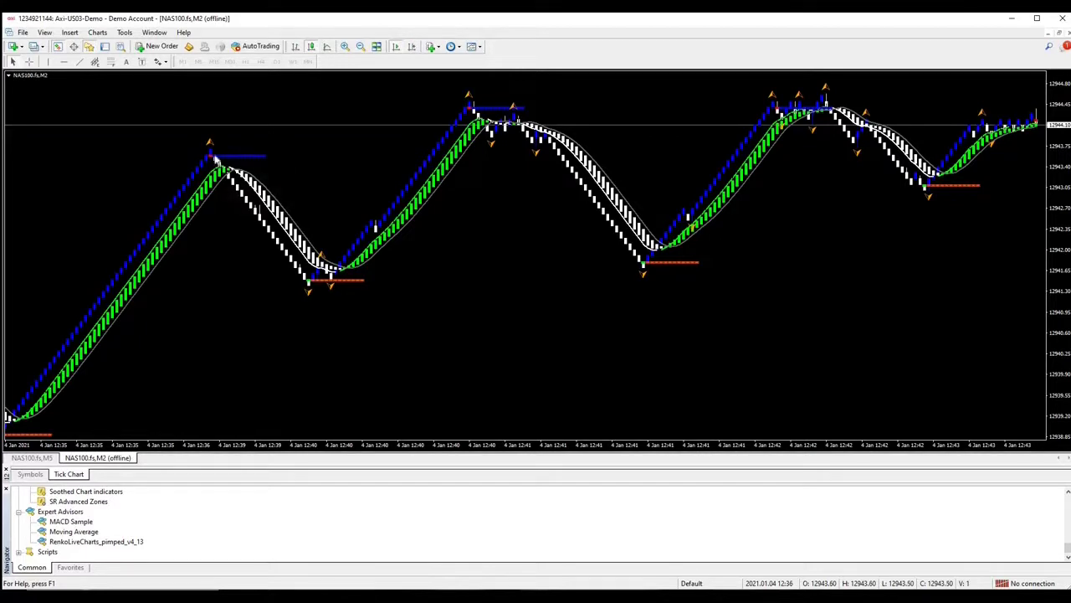
pyautogui.moveTo(215, 159)
pyautogui.moveTo(221, 161)
pyautogui.moveTo(309, 284)
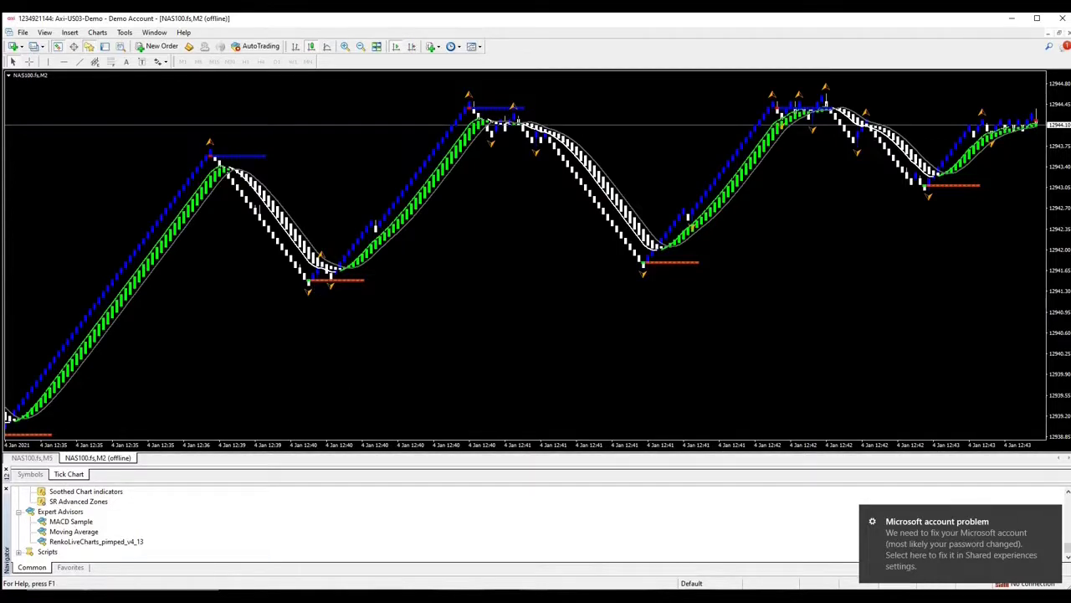
# Step: Switch to the Chrome browser, review the index figures and market news on nasdaq.com, and return to the MetaTrader chart
pyautogui.hotkey('alt', 'Tab')
pyautogui.scroll(1, 481, 308)
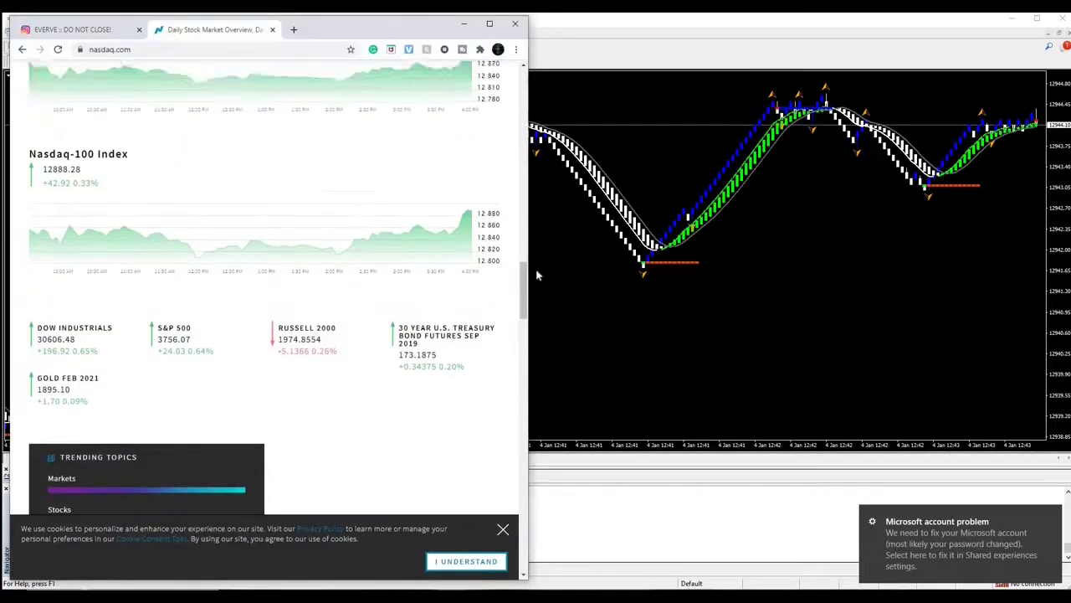
pyautogui.moveTo(522, 285); pyautogui.dragTo(526, 135)
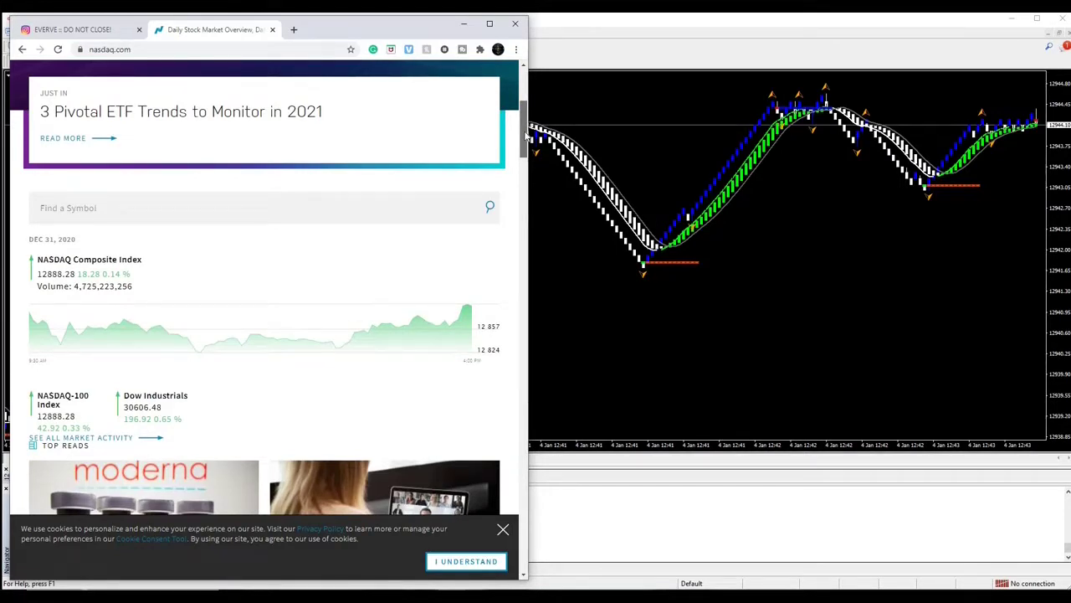
pyautogui.moveTo(526, 133); pyautogui.dragTo(529, 89)
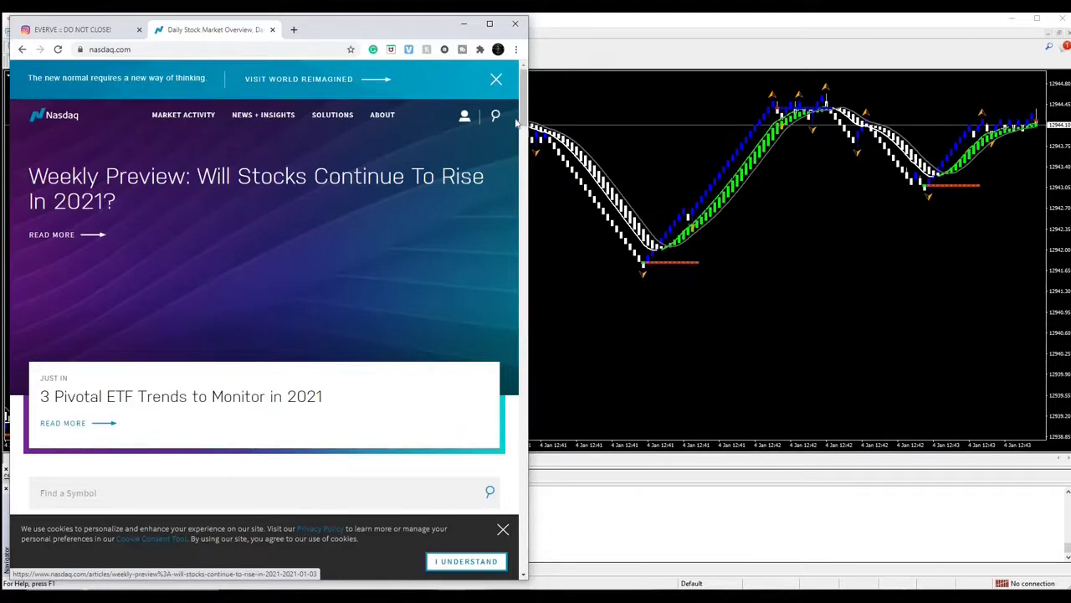
pyautogui.scroll(-1, 525, 146)
pyautogui.scroll(-4, 525, 147)
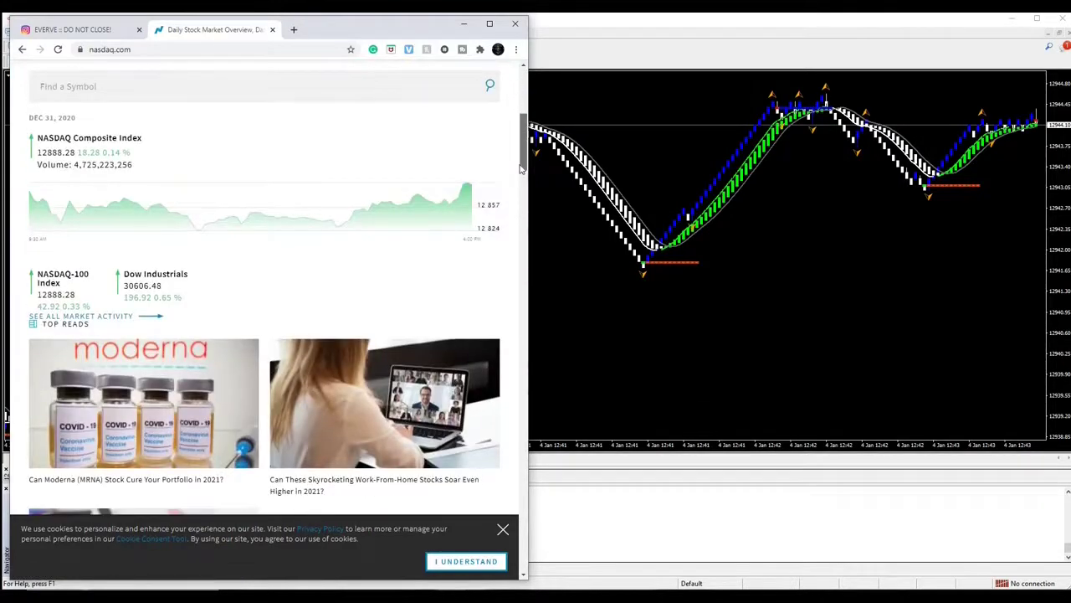
pyautogui.scroll(-2, 520, 192)
pyautogui.scroll(-13, 520, 195)
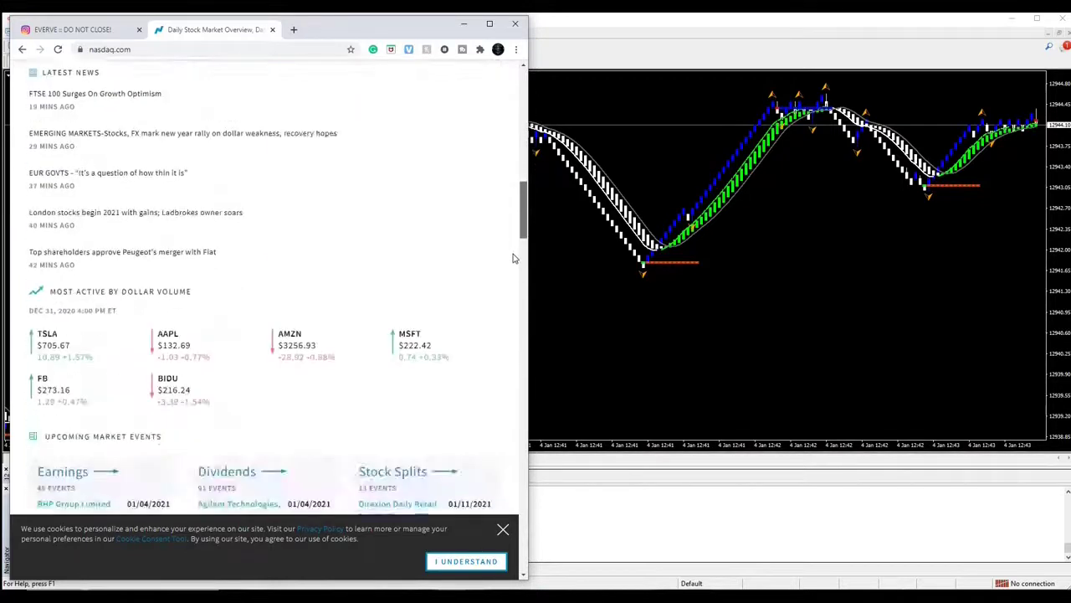
pyautogui.scroll(-3, 517, 313)
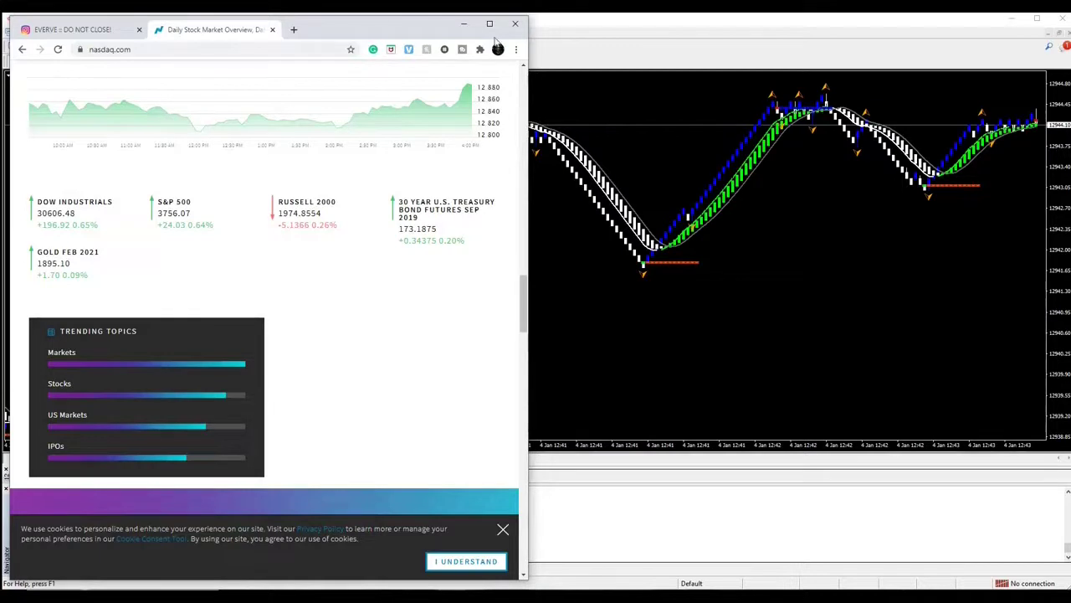
pyautogui.click(465, 24)
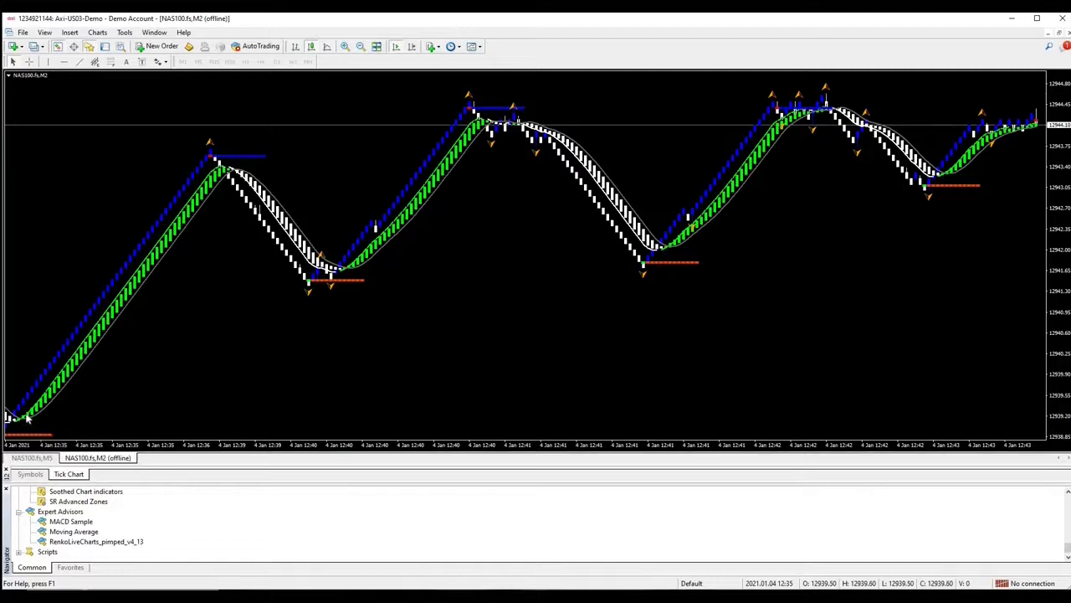
# Step: Examine the buy trend entries at the chart's lows and the moving average along the second rise
pyautogui.moveTo(28, 418)
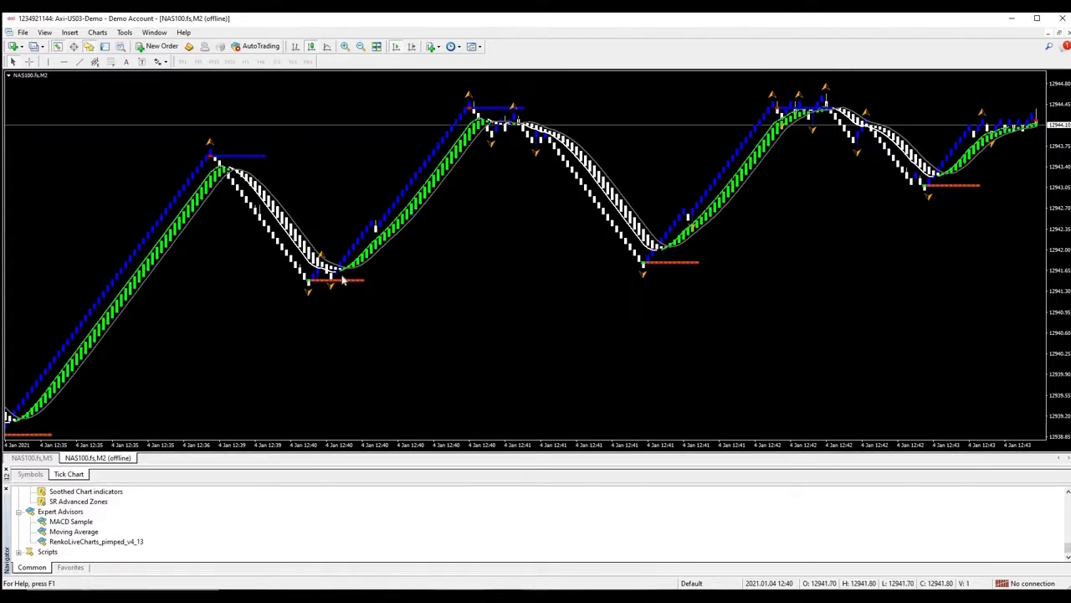
pyautogui.moveTo(488, 124)
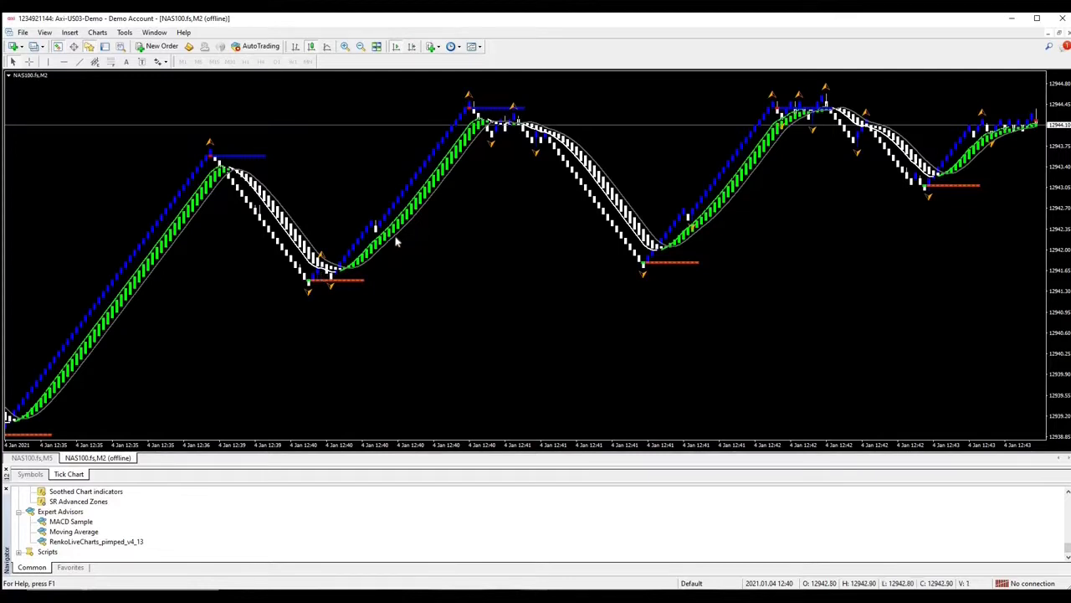
pyautogui.moveTo(397, 241)
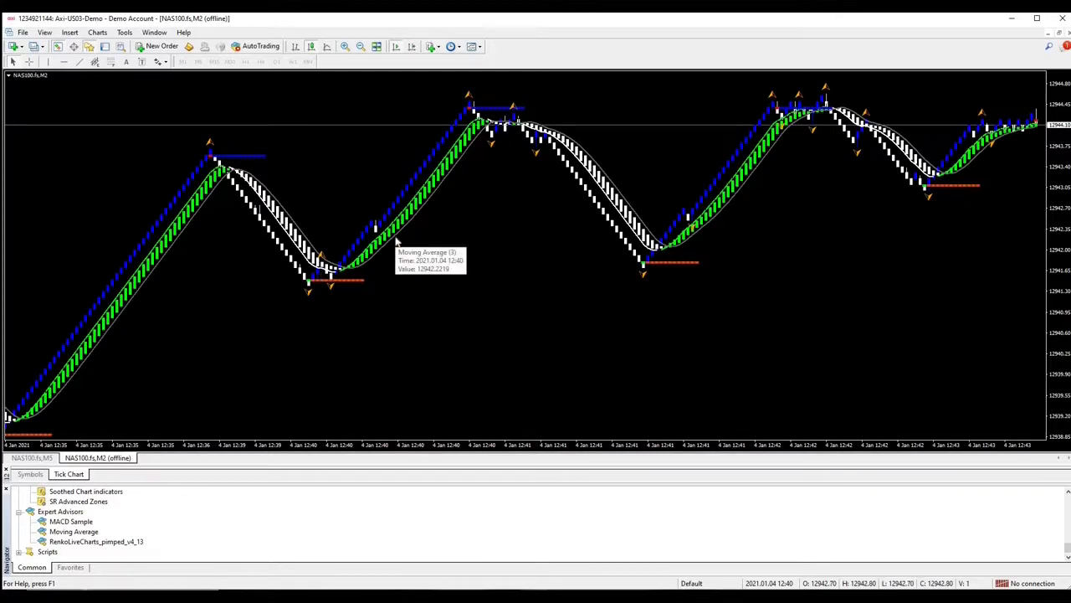